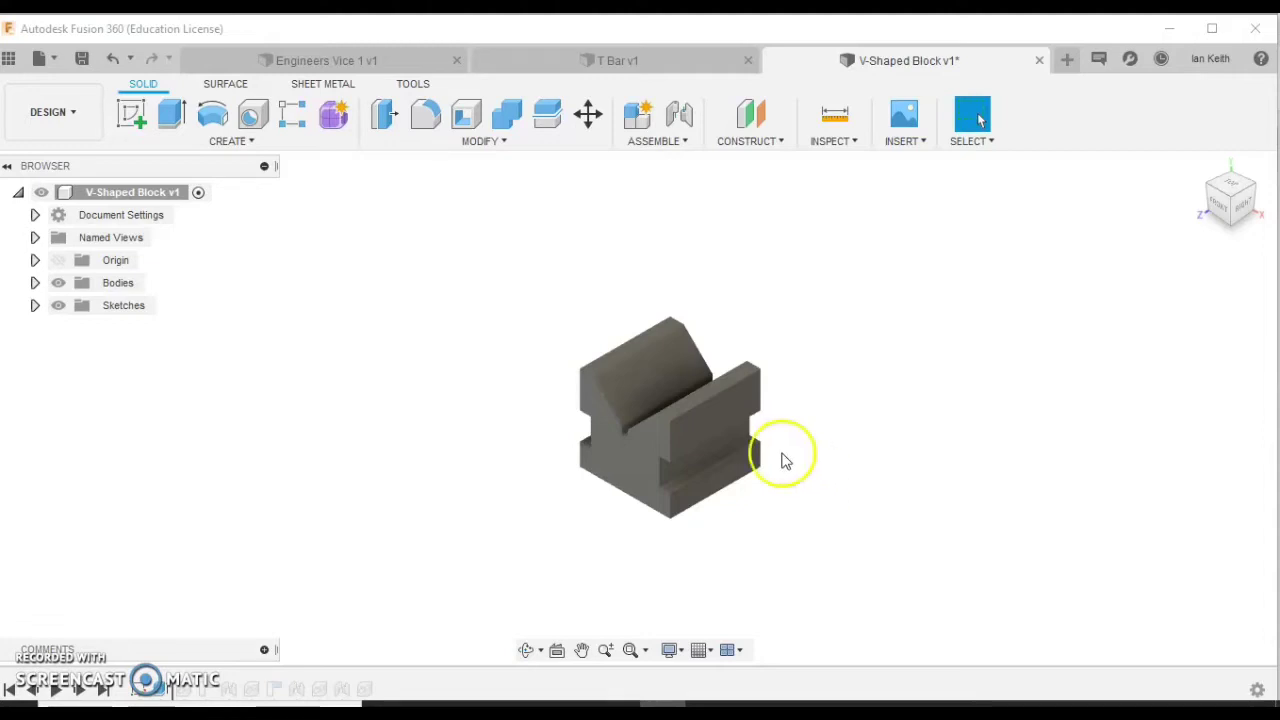
Insert the Engineers Vice 1 design from My First Project into the current V-Shaped Block design.
left_click(8, 62)
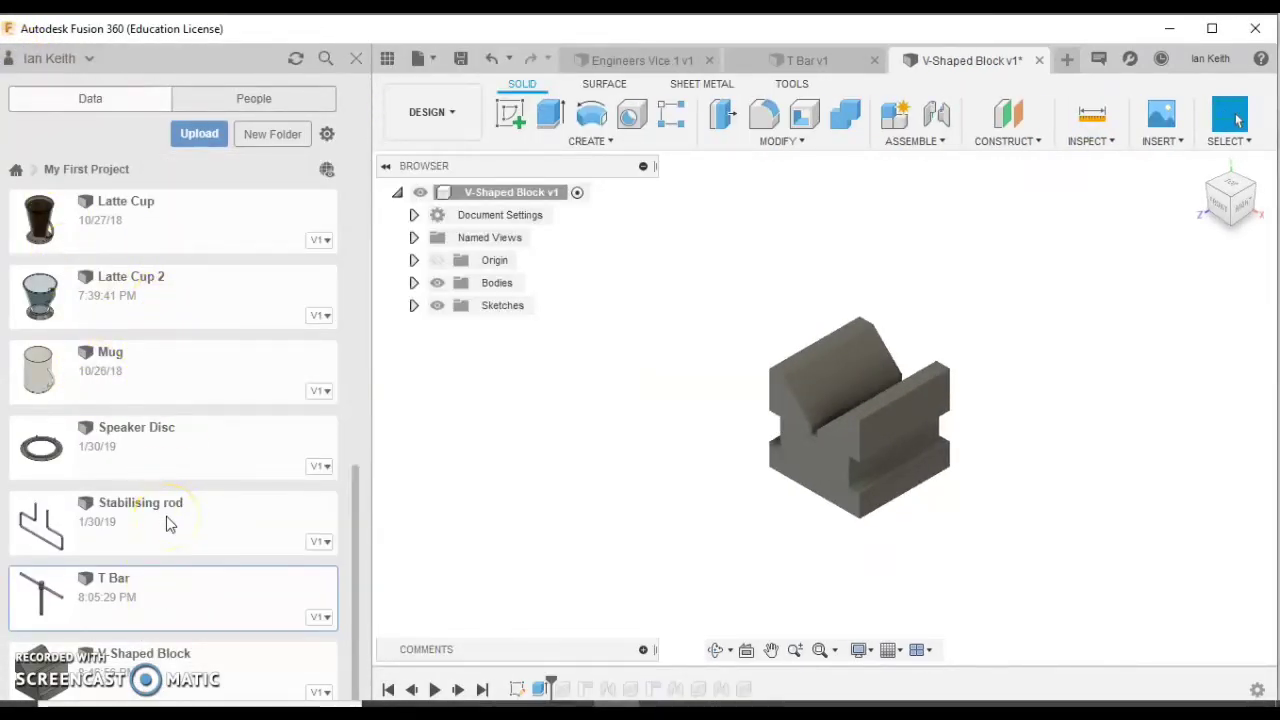
scroll(173, 557, "up", 8)
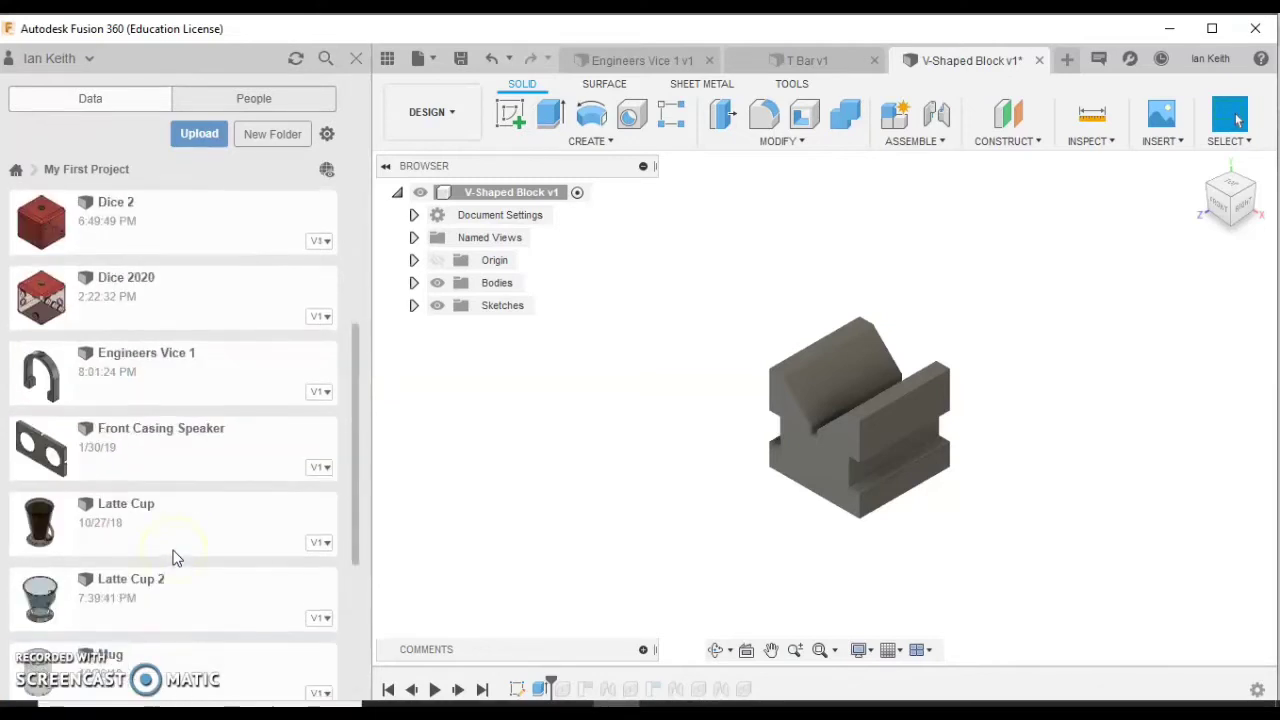
scroll(173, 557, "down", 8)
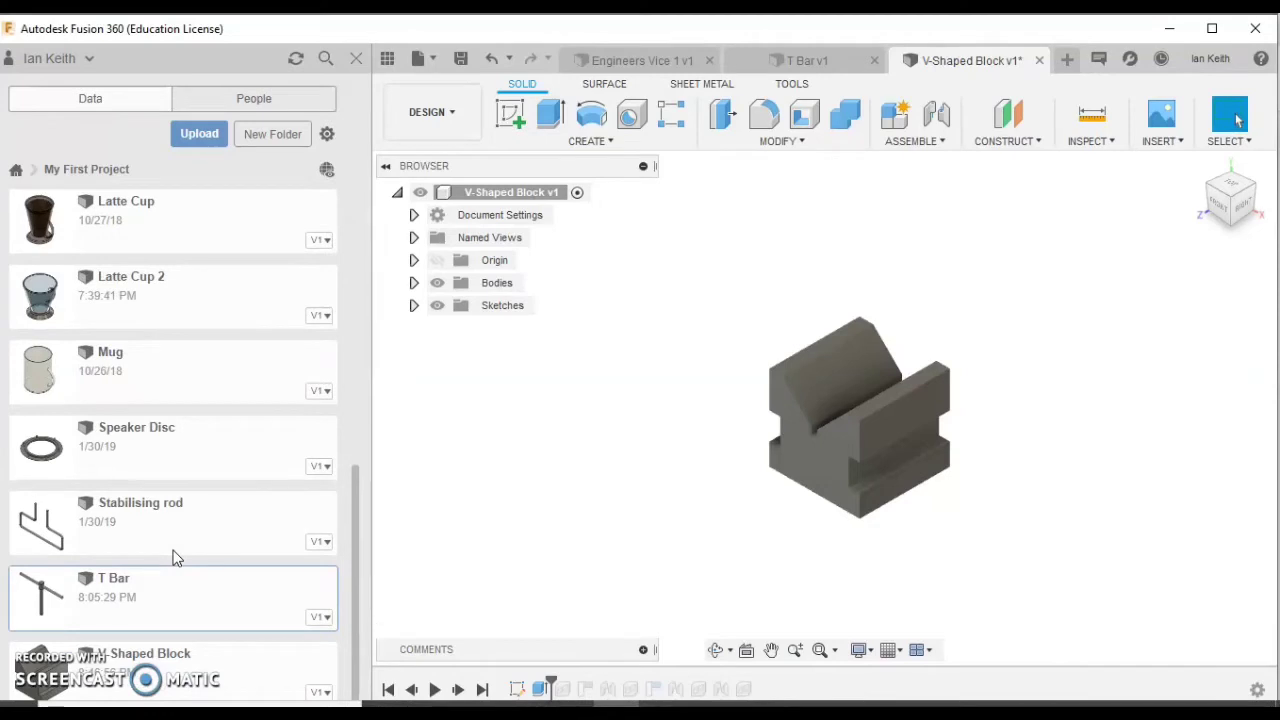
scroll(173, 557, "up", 3)
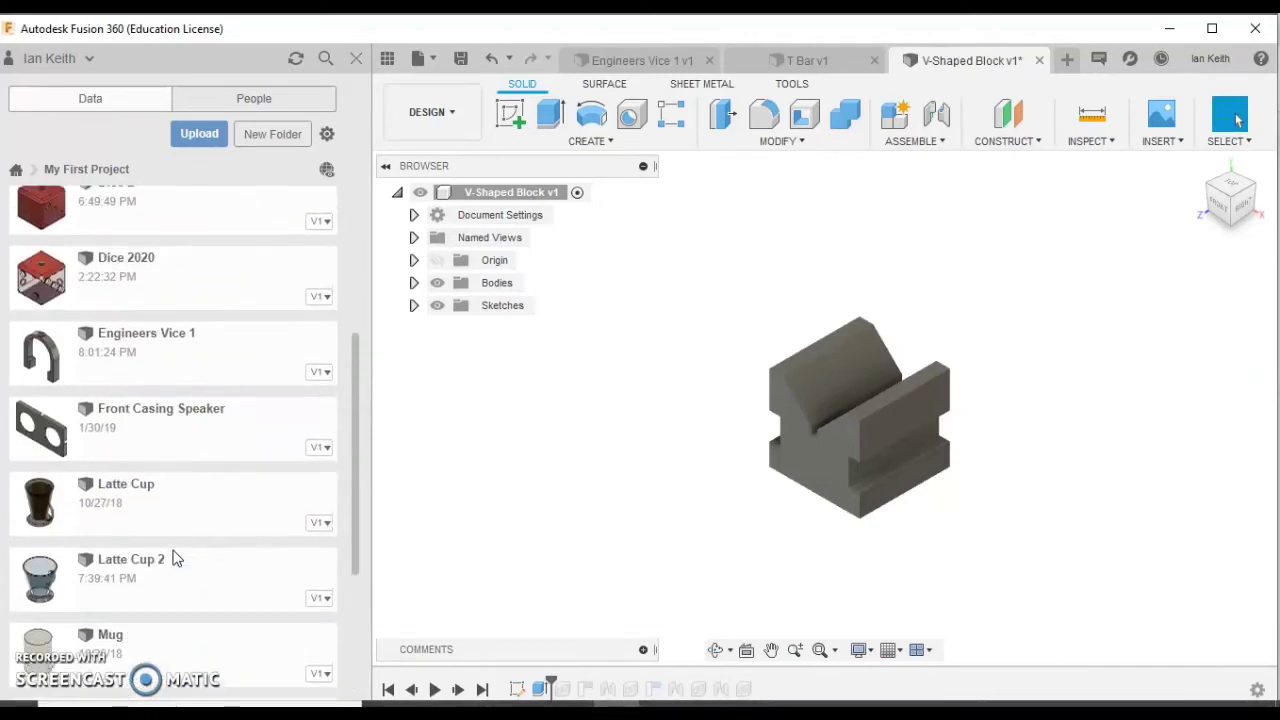
right_click(141, 360)
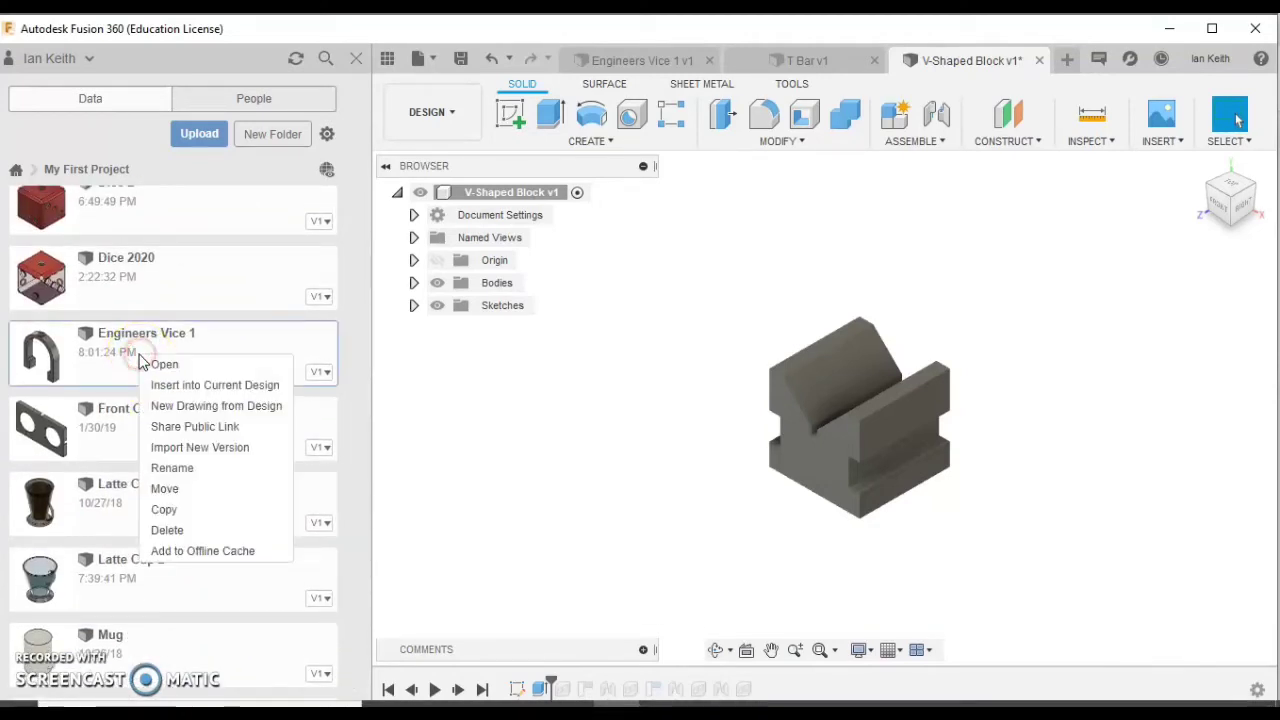
left_click(175, 388)
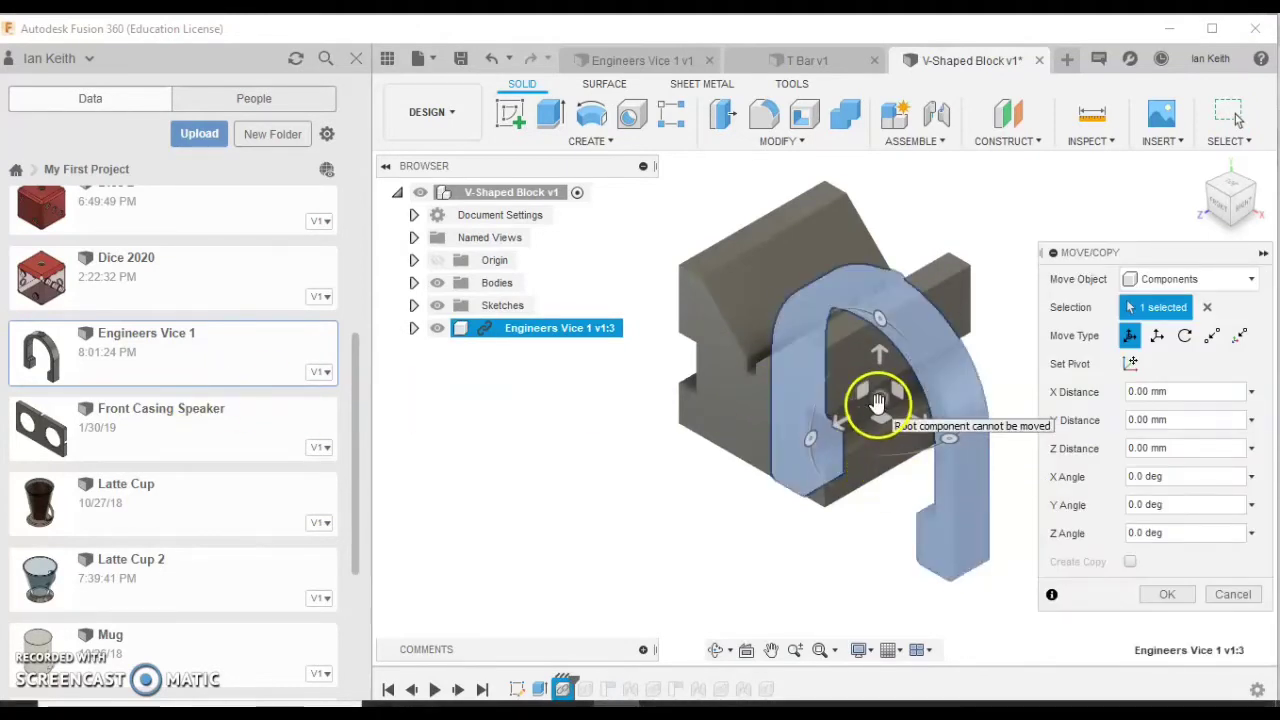
Move the inserted vice frame clear above the block, about -41.5 mm in X, 76.5 mm in Y and -34.9 mm in Z.
left_click_drag(880, 408, 860, 181)
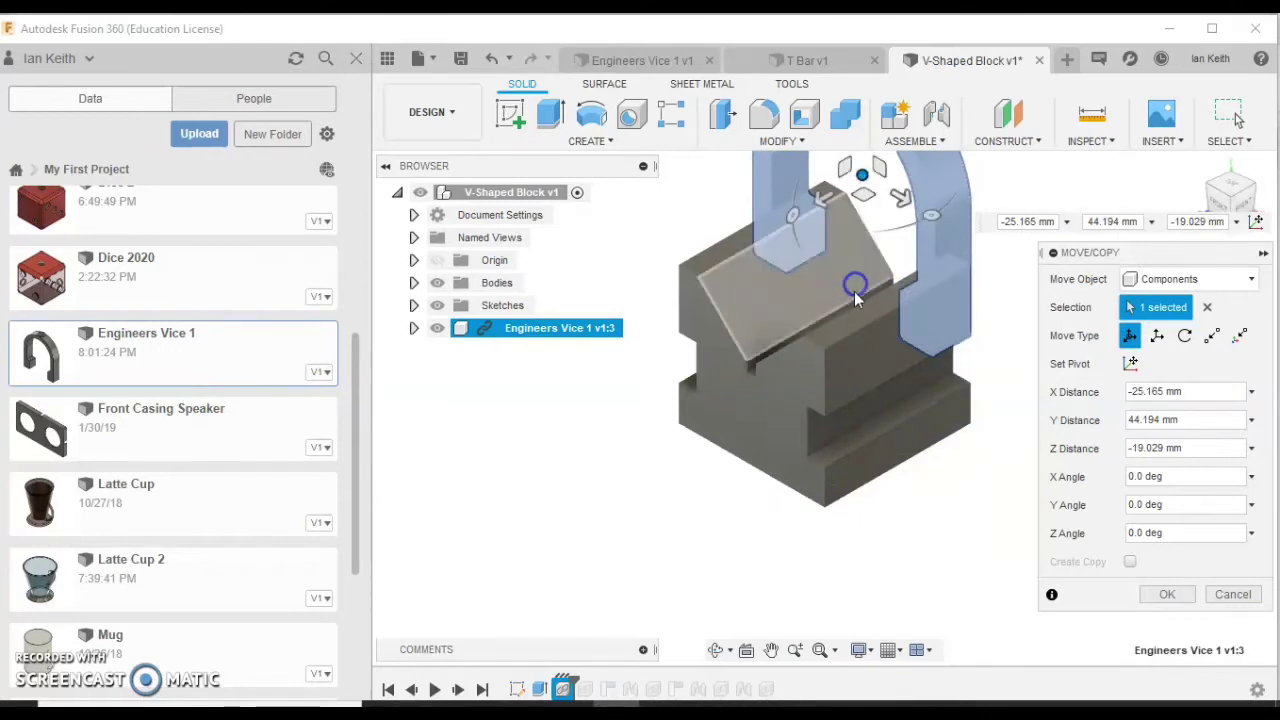
middle_click_drag(852, 312, 843, 469)
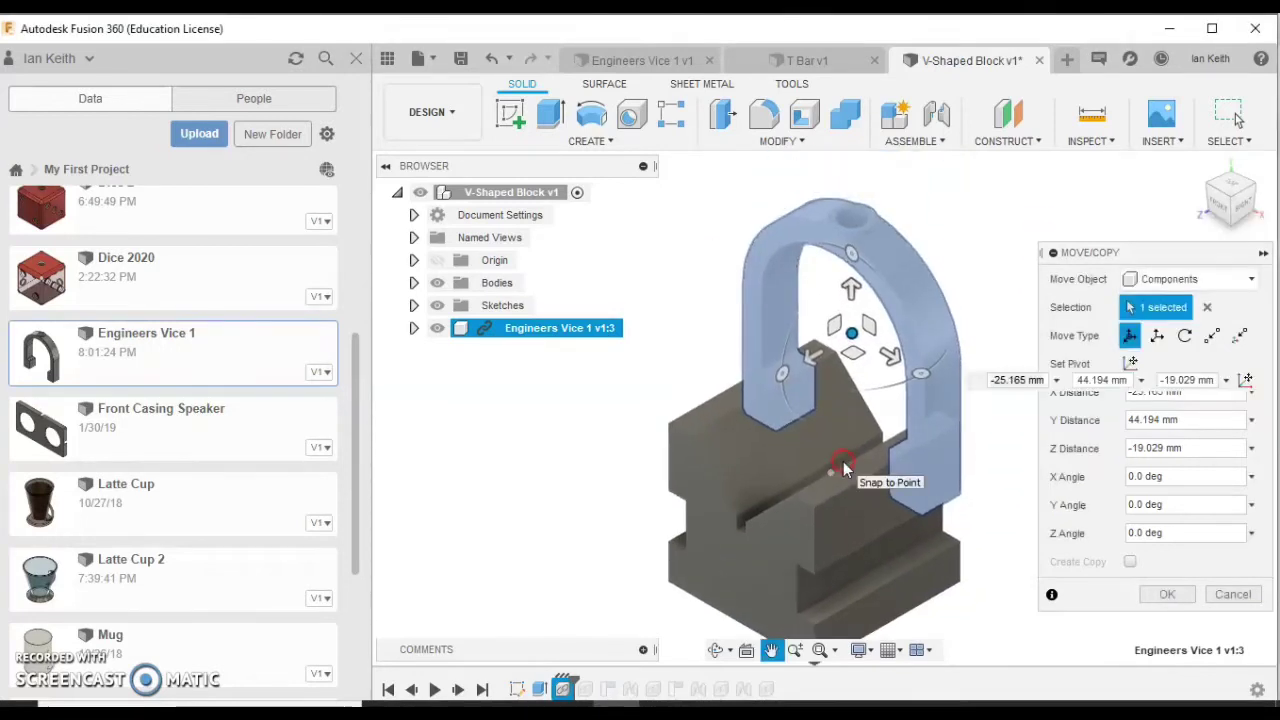
scroll(843, 469, "down", 2)
left_click_drag(847, 362, 846, 241)
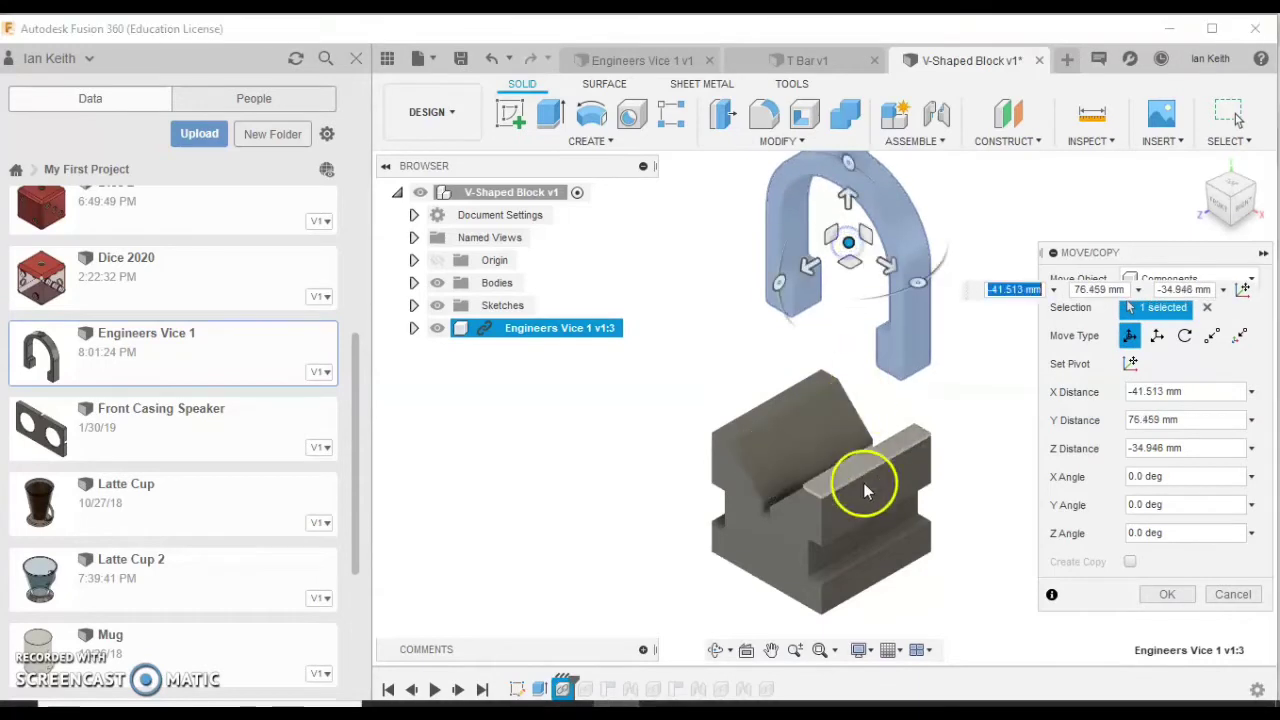
left_click(1172, 594)
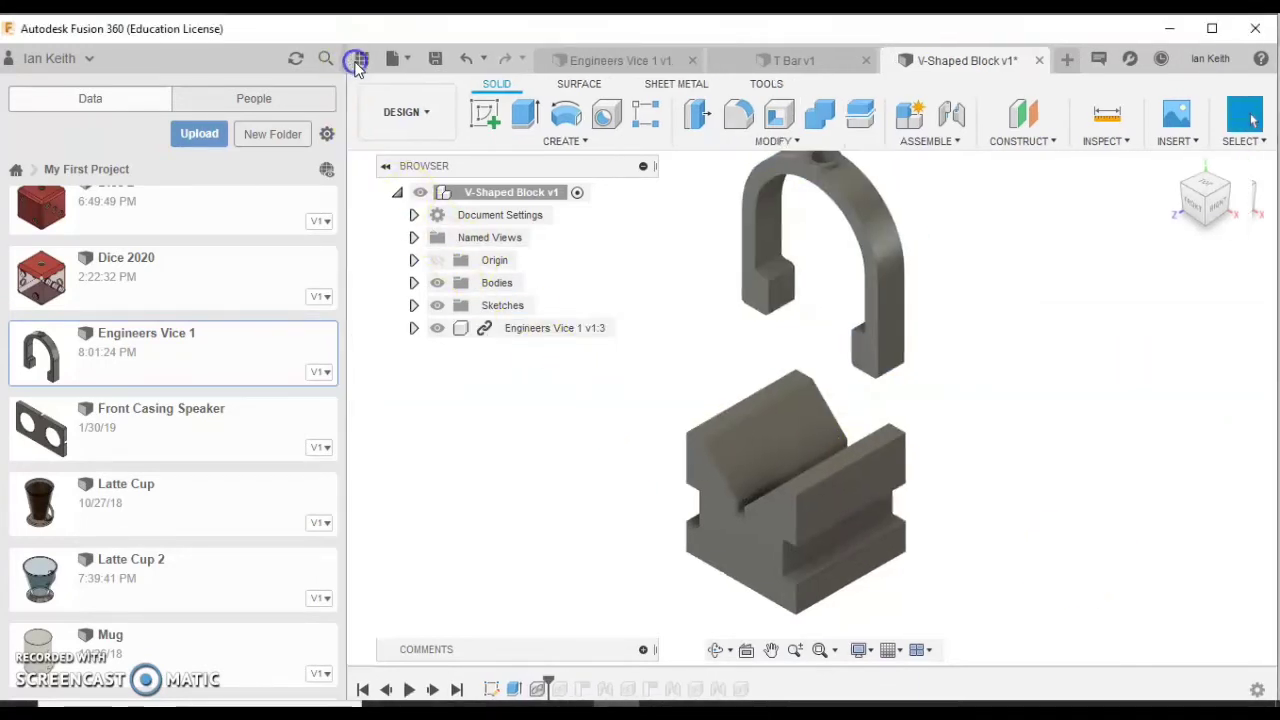
left_click(356, 58)
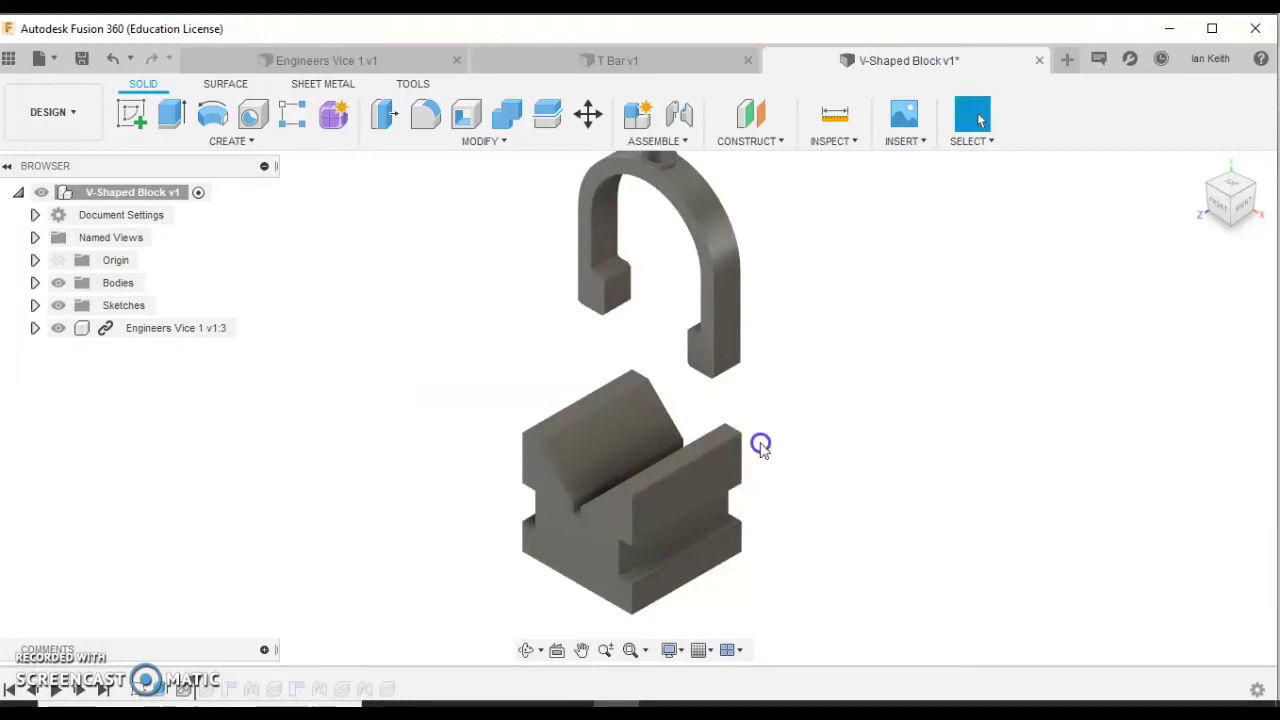
Shift the vice frame freely sideways so it sits above and to one side of the V-shaped block.
middle_click_drag(761, 446, 579, 488, "shift")
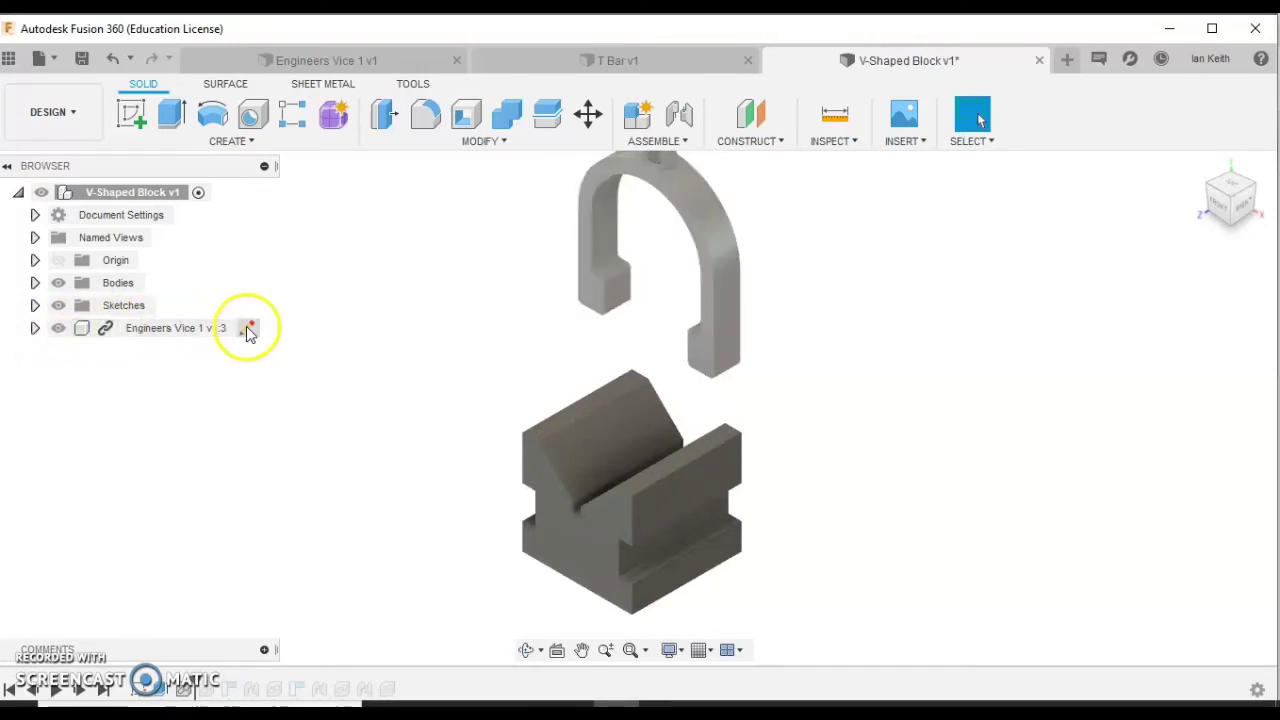
left_click_drag(722, 330, 843, 323)
scroll(839, 323, "down", 3)
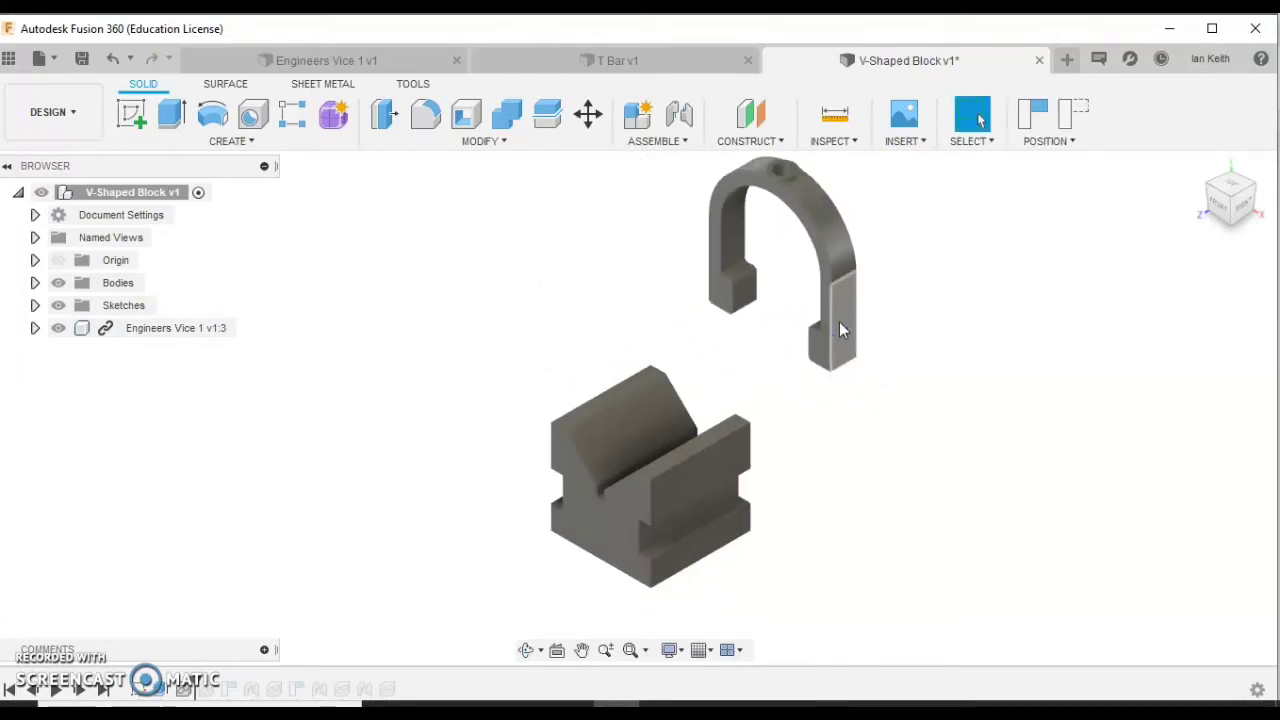
middle_click_drag(804, 385, 750, 390)
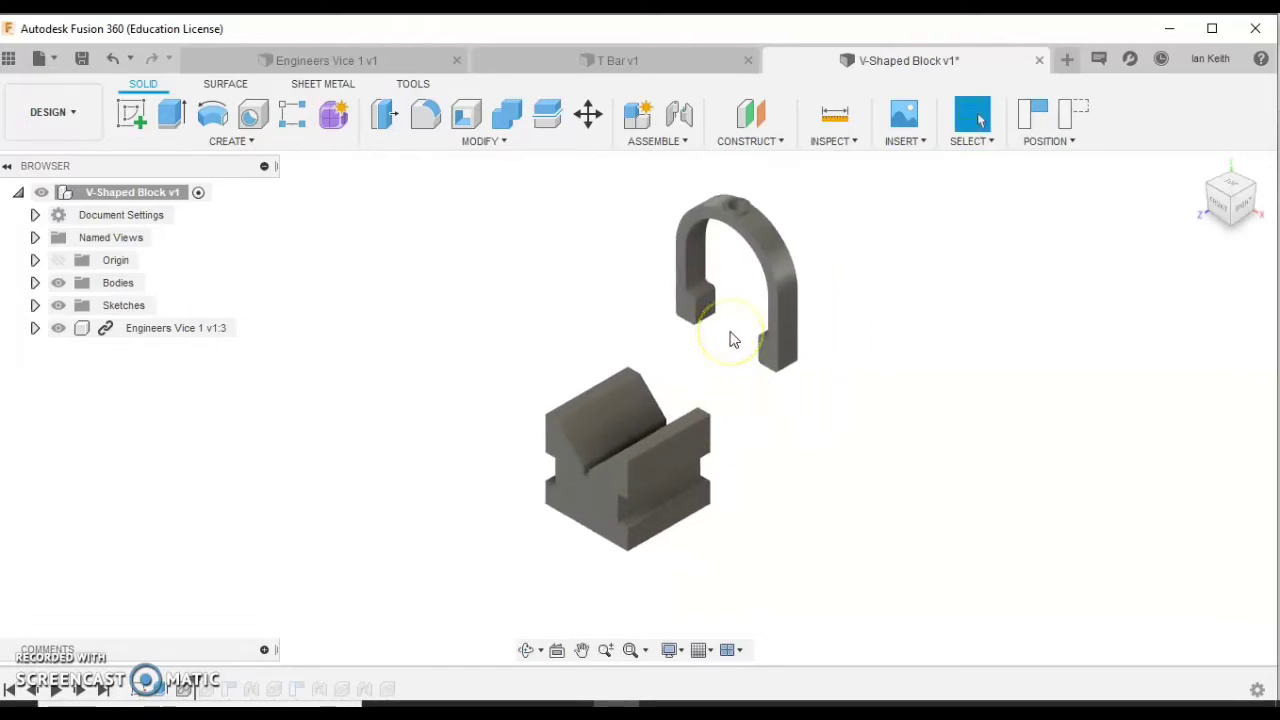
left_click(657, 490)
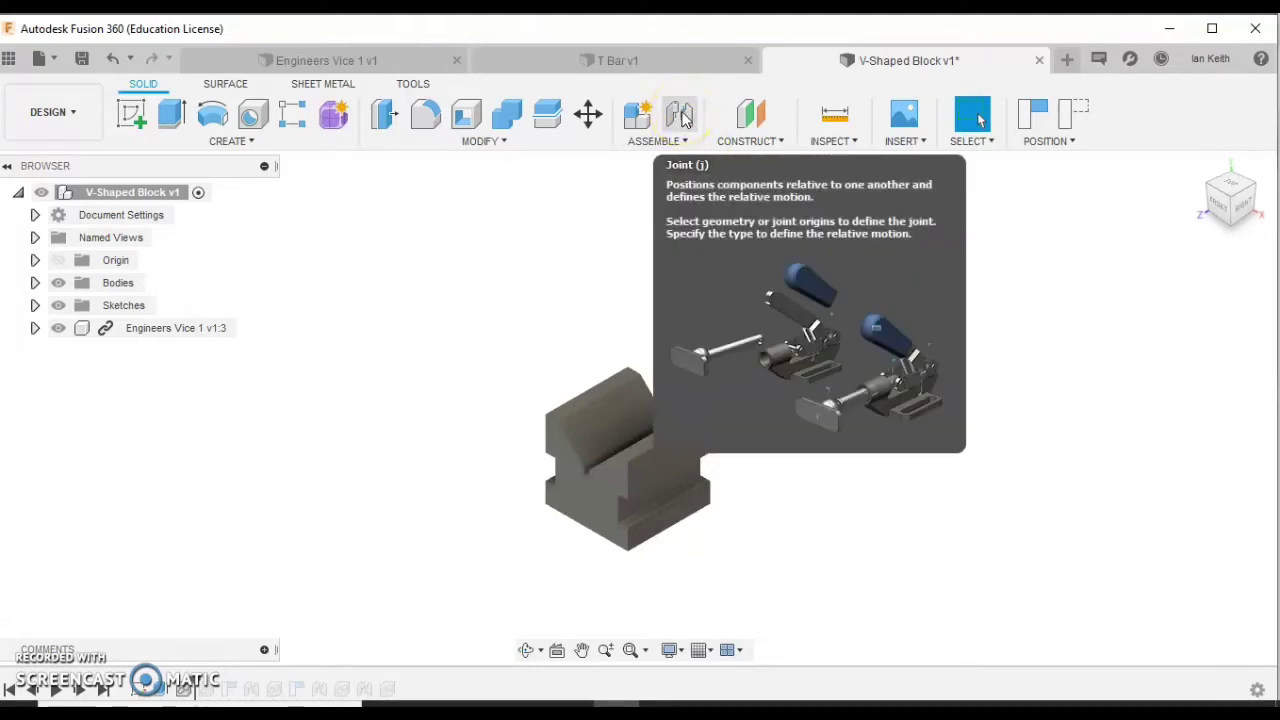
Start a joint with the frame's current position captured, using the centre of one foot's inner face as the Component 1 origin.
left_click(683, 117)
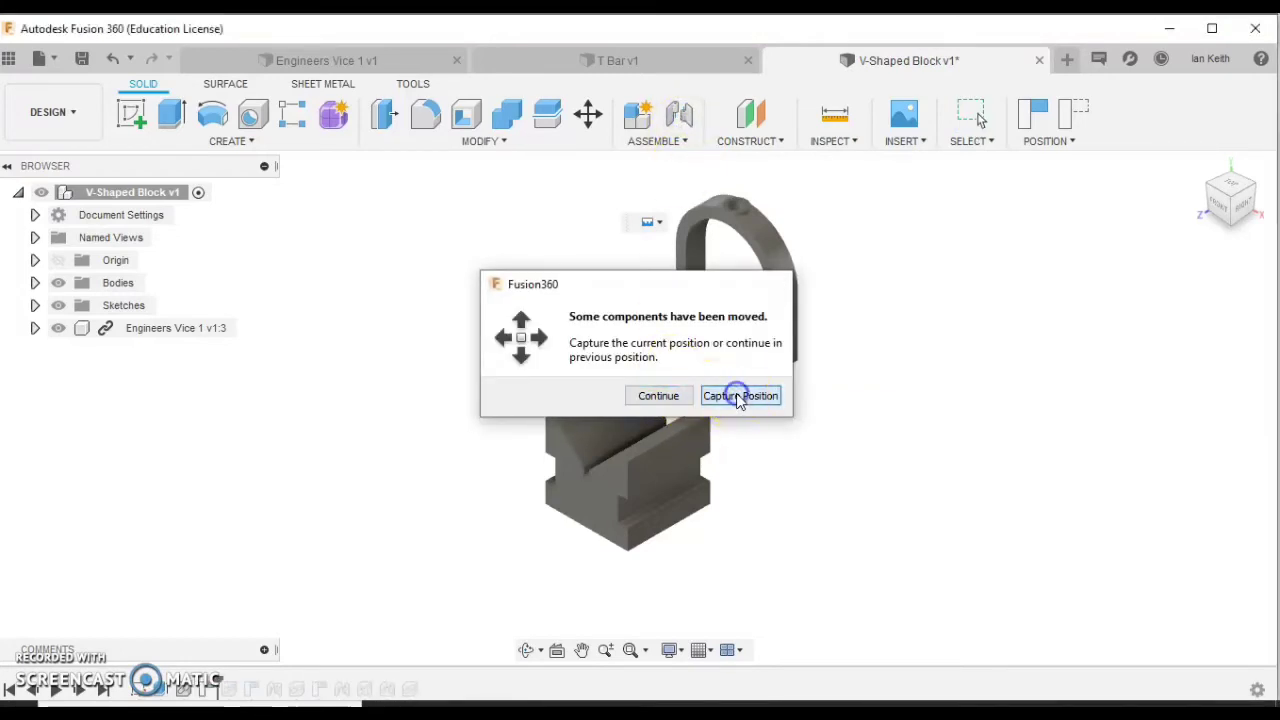
left_click(737, 396)
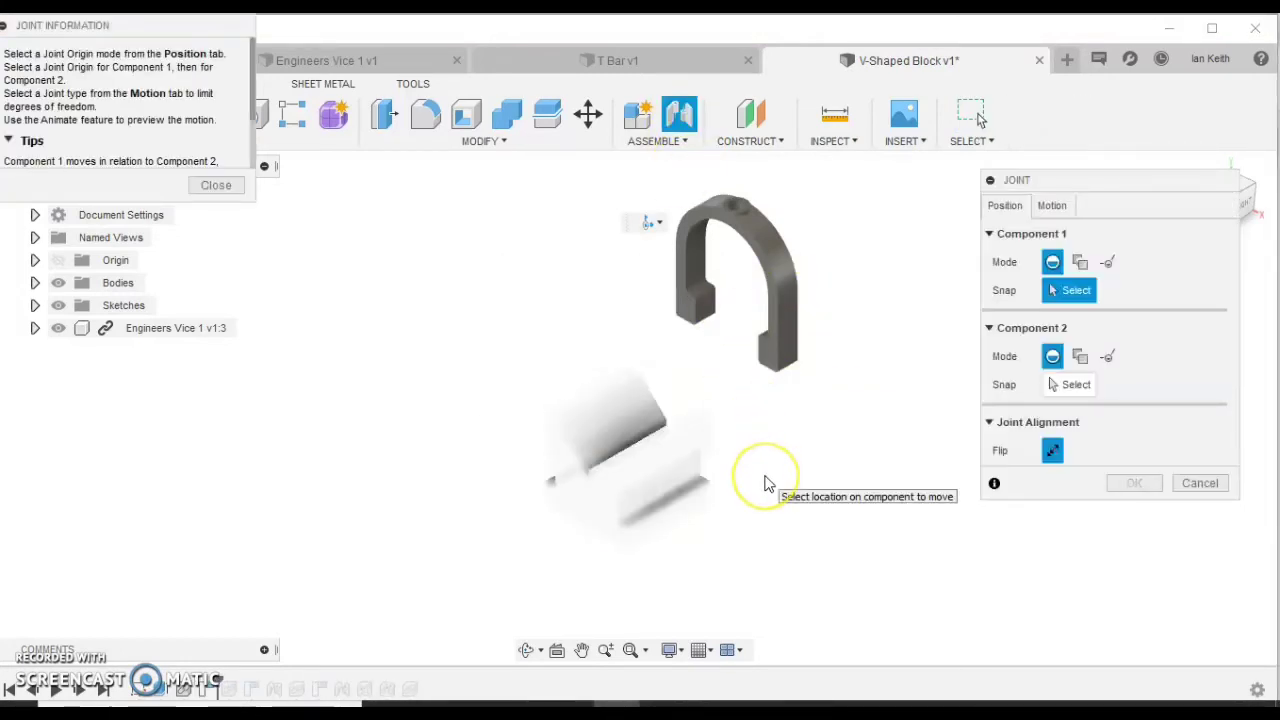
left_click(216, 185)
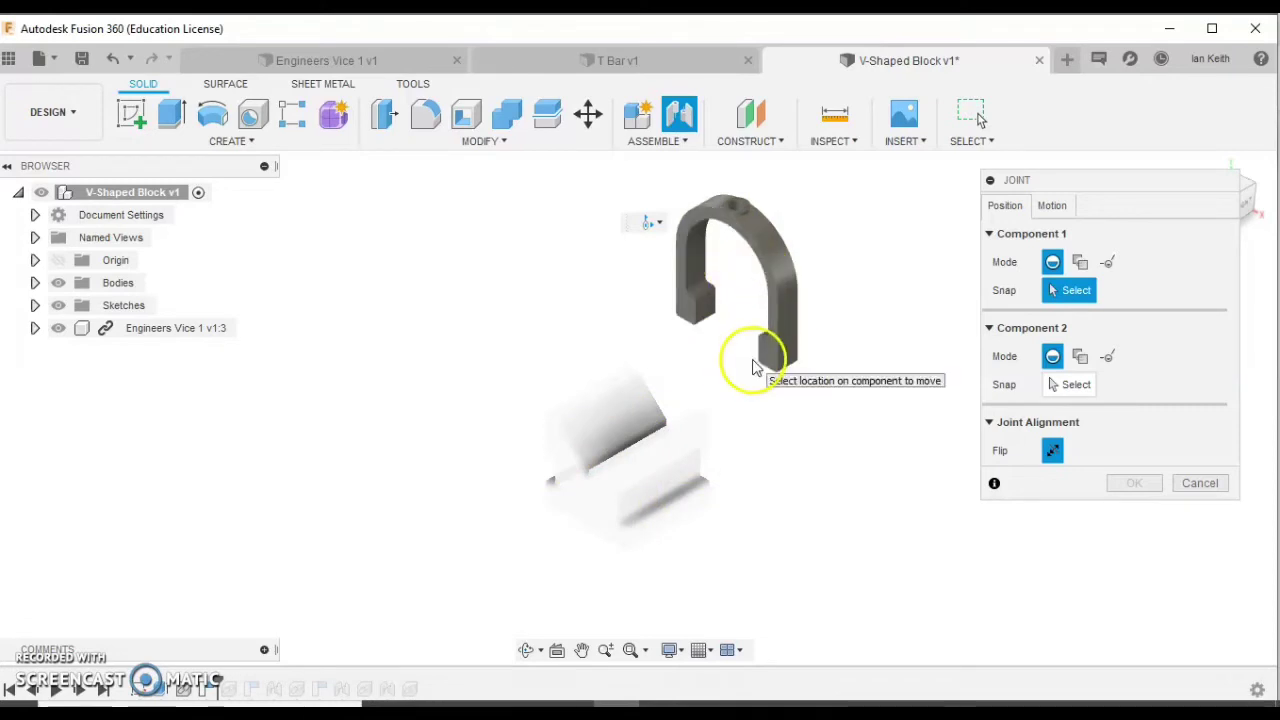
middle_click_drag(690, 450, 840, 446, "shift")
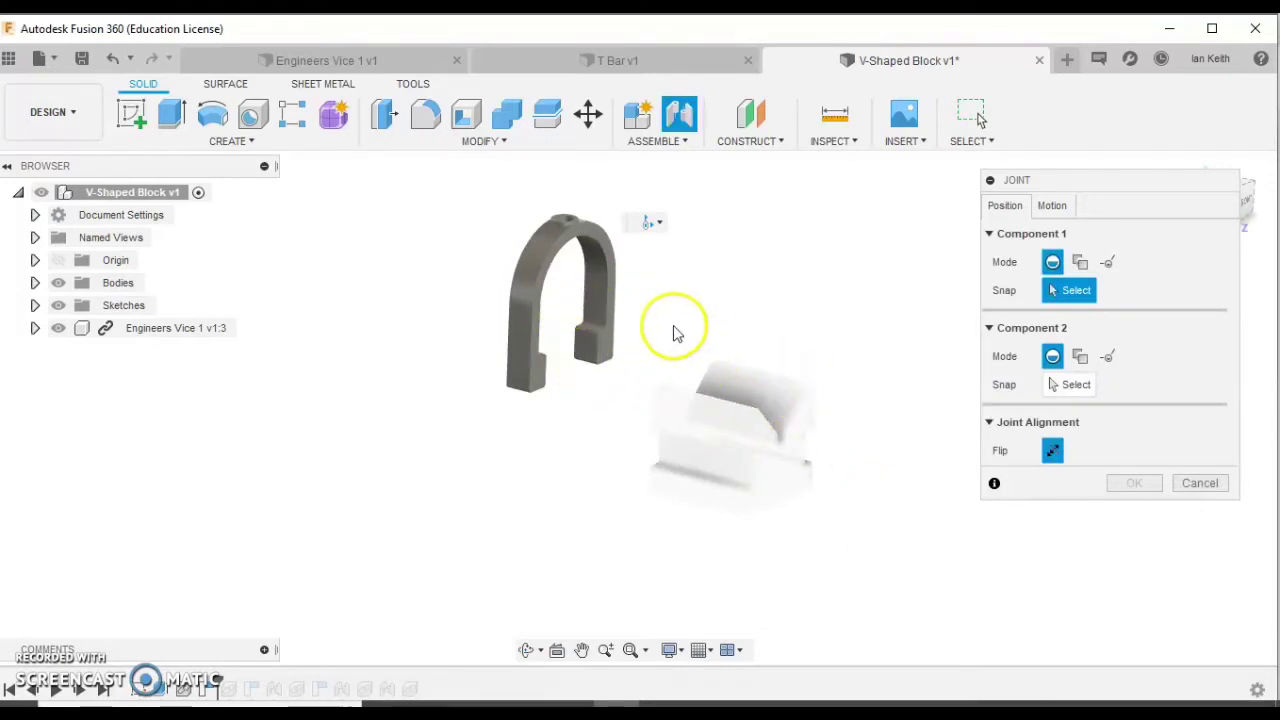
scroll(580, 345, "up", 5)
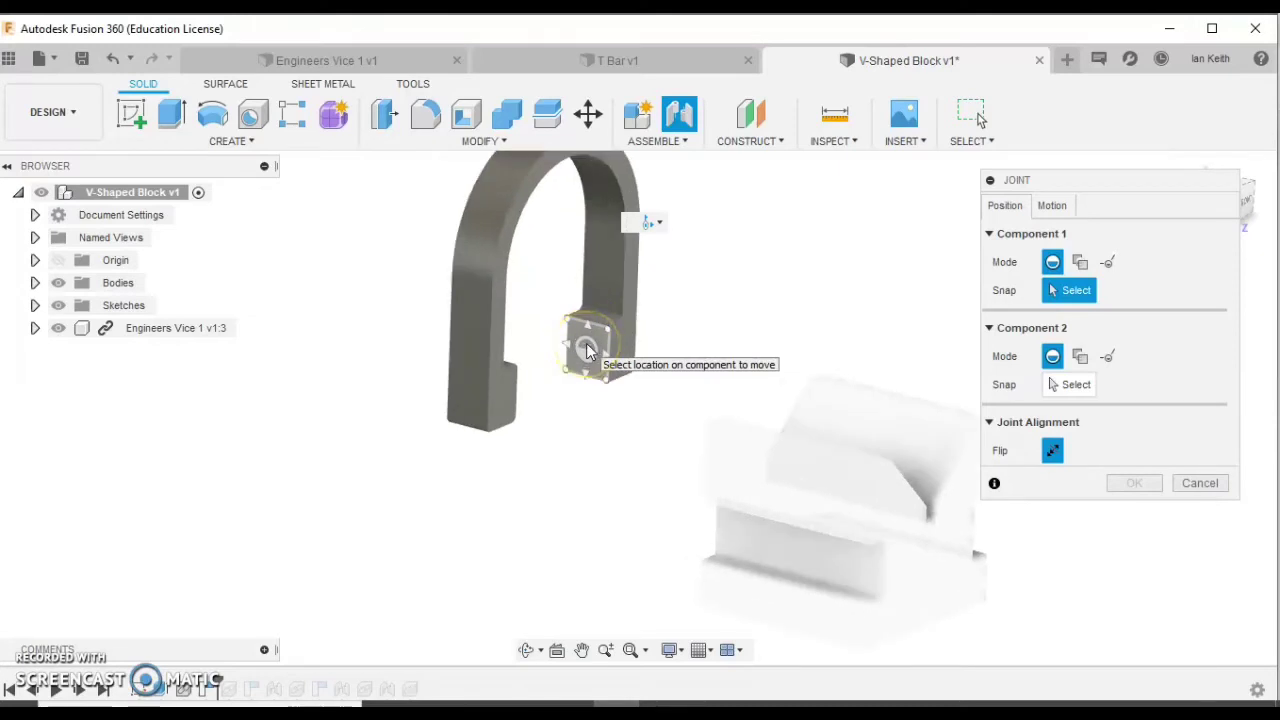
scroll(587, 350, "up", 3)
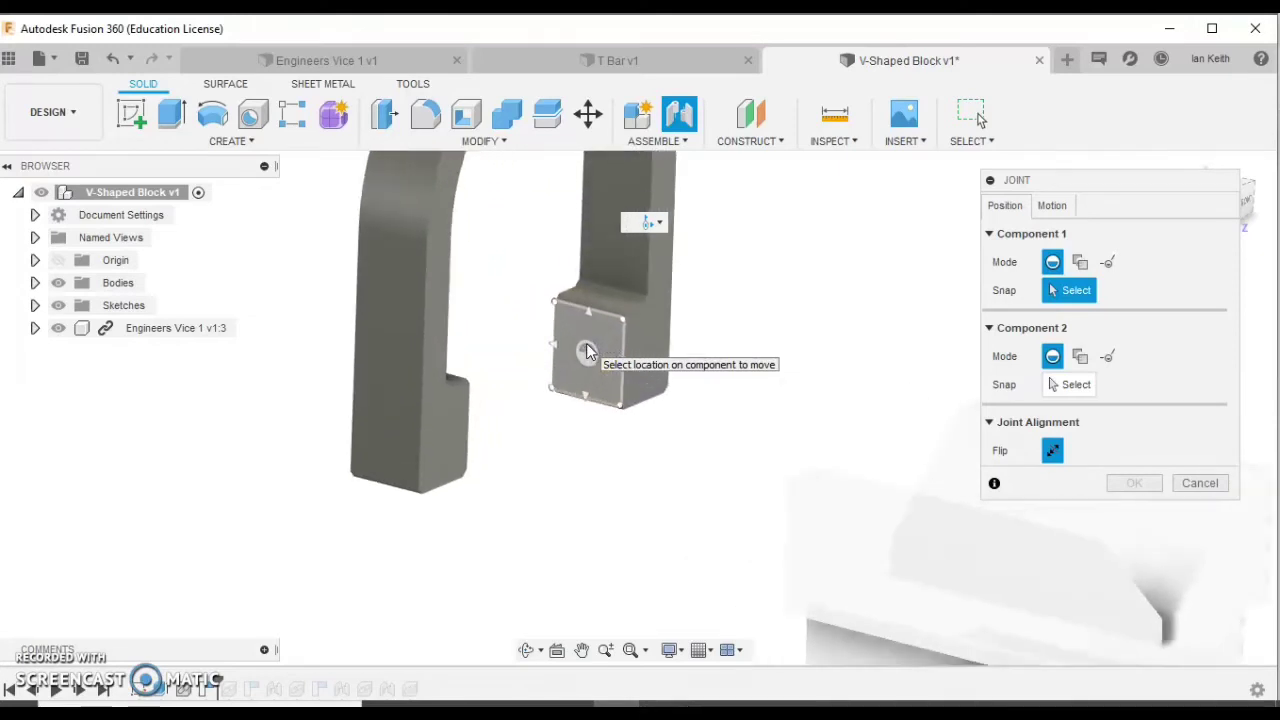
scroll(587, 352, "down", 1)
left_click(587, 356)
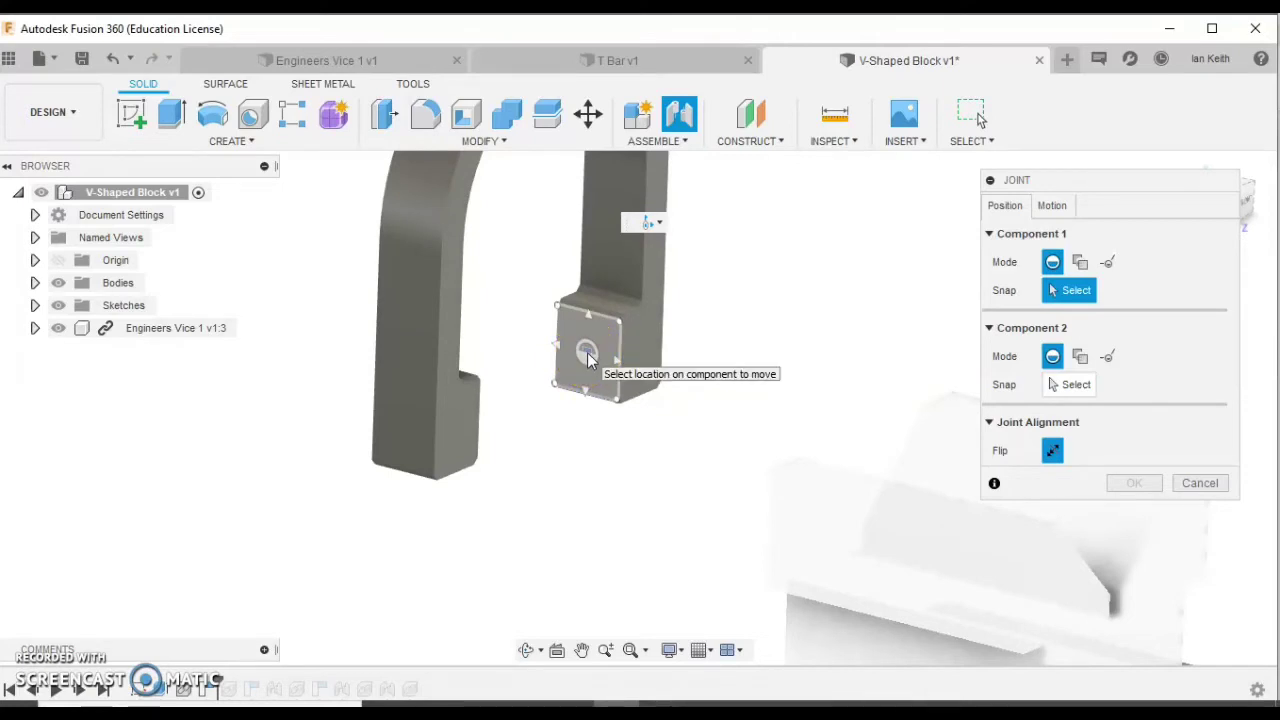
left_click(614, 329)
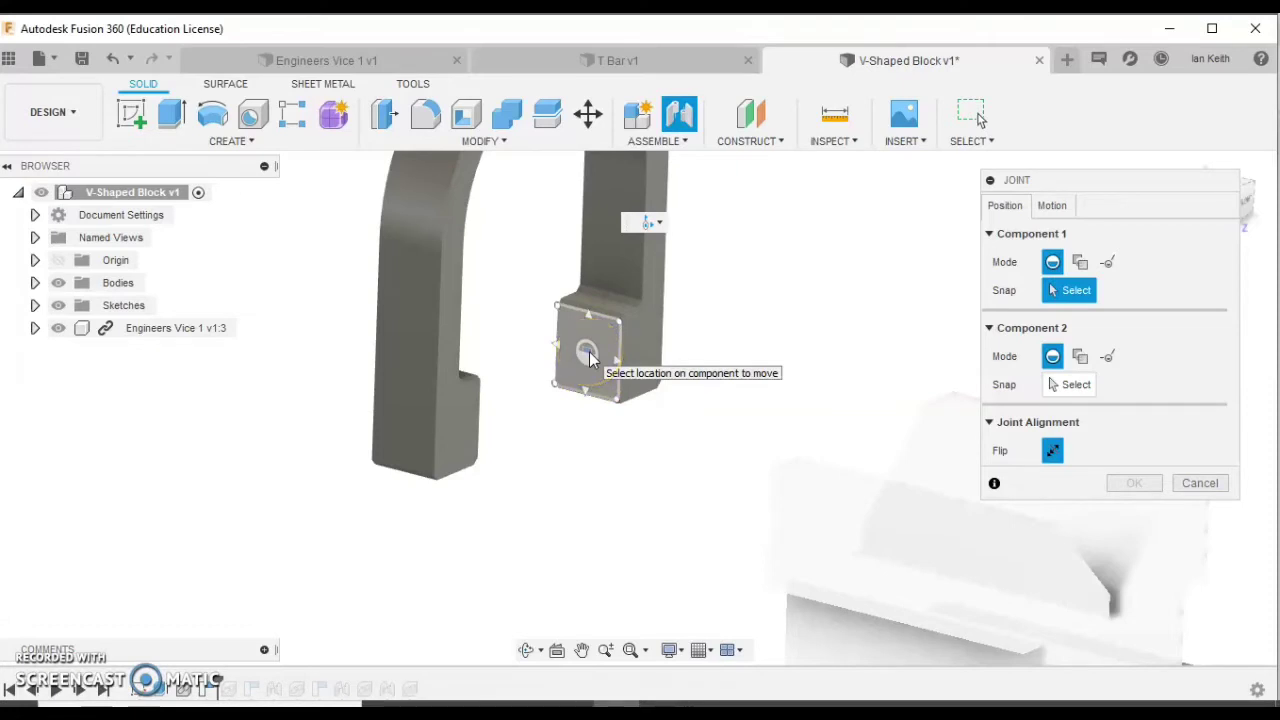
left_click(588, 355)
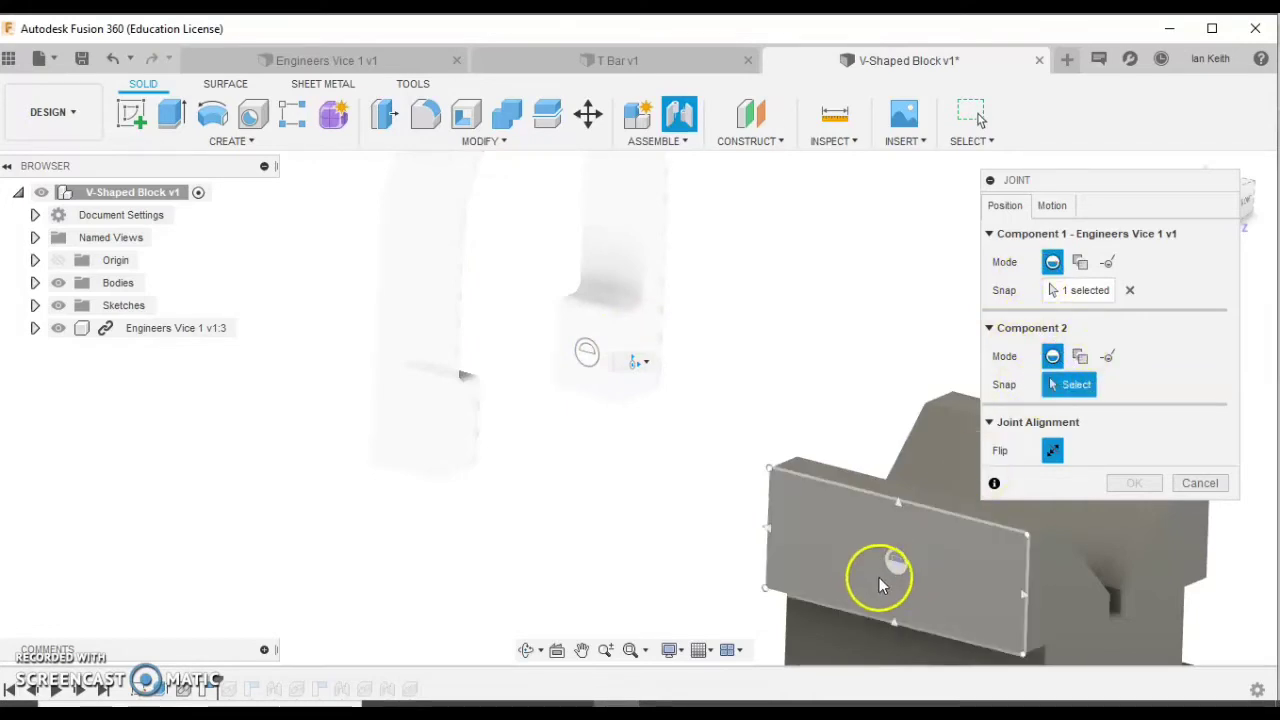
Set the joint's Component 2 origin to the centre of the recessed face in the V-shaped block's side slot.
scroll(895, 530, "down", 5)
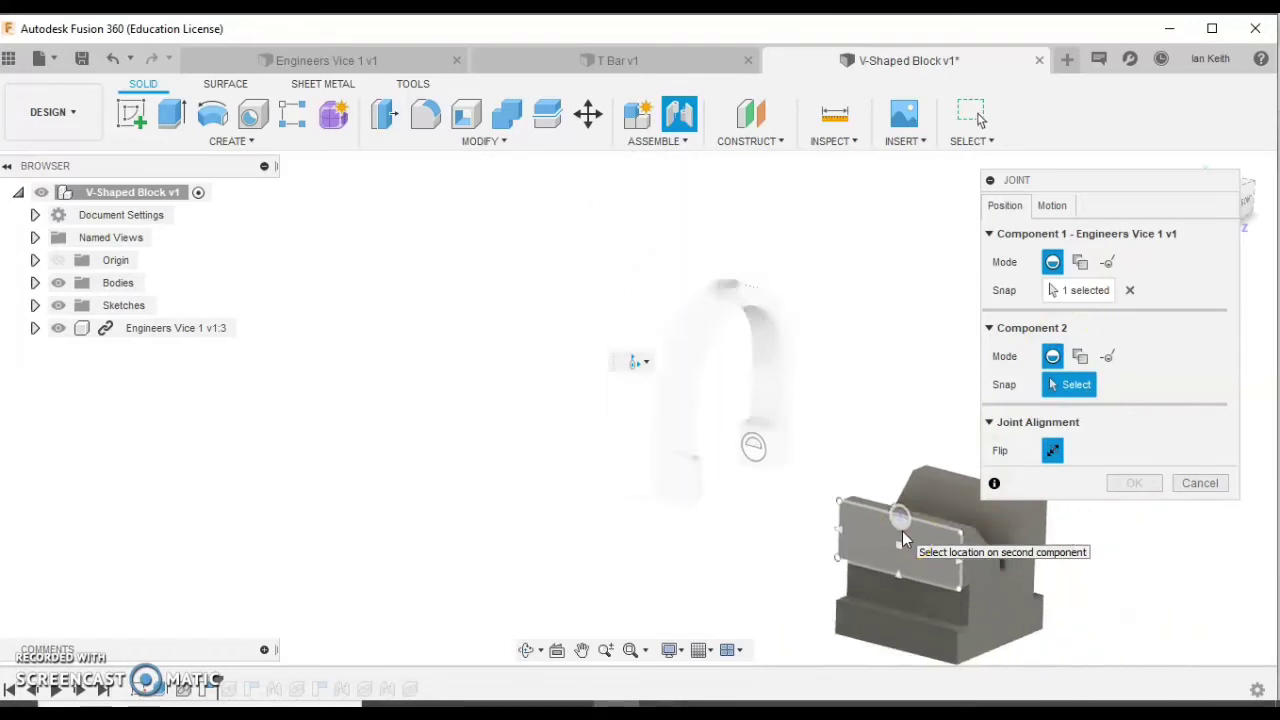
scroll(903, 538, "down", 2)
middle_click_drag(967, 554, 704, 558)
left_click(731, 428)
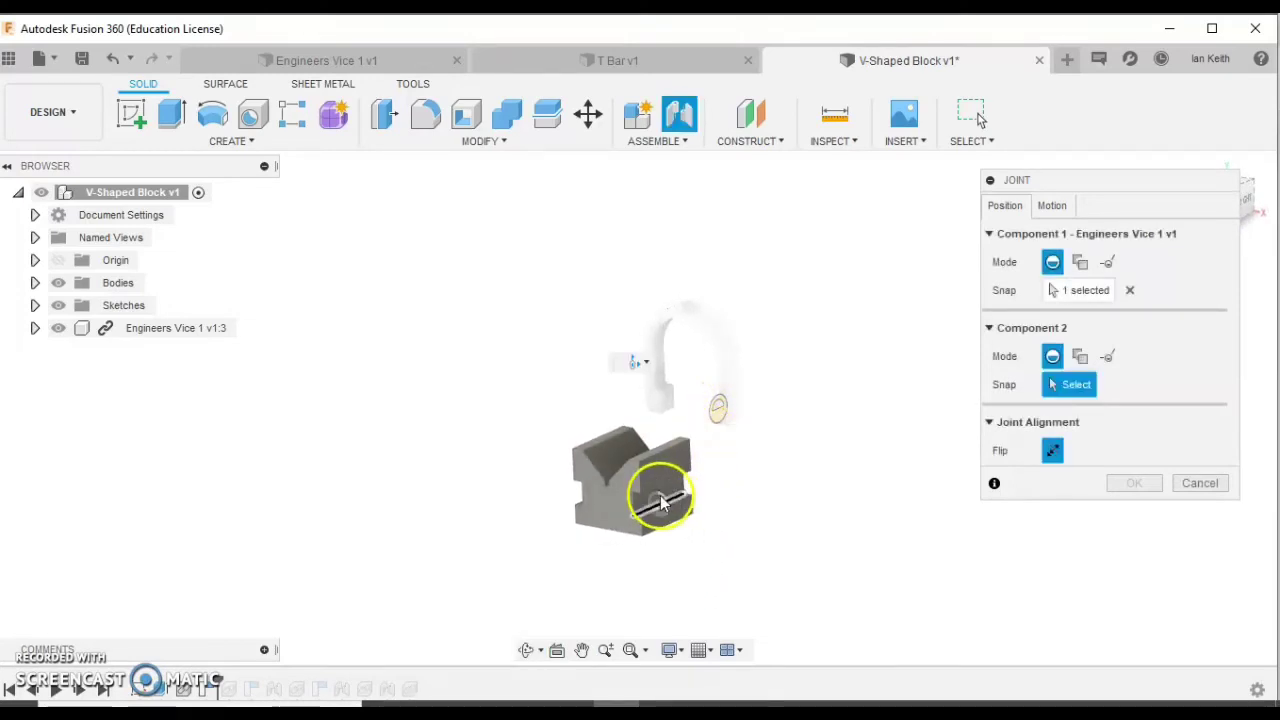
scroll(672, 497, "up", 5)
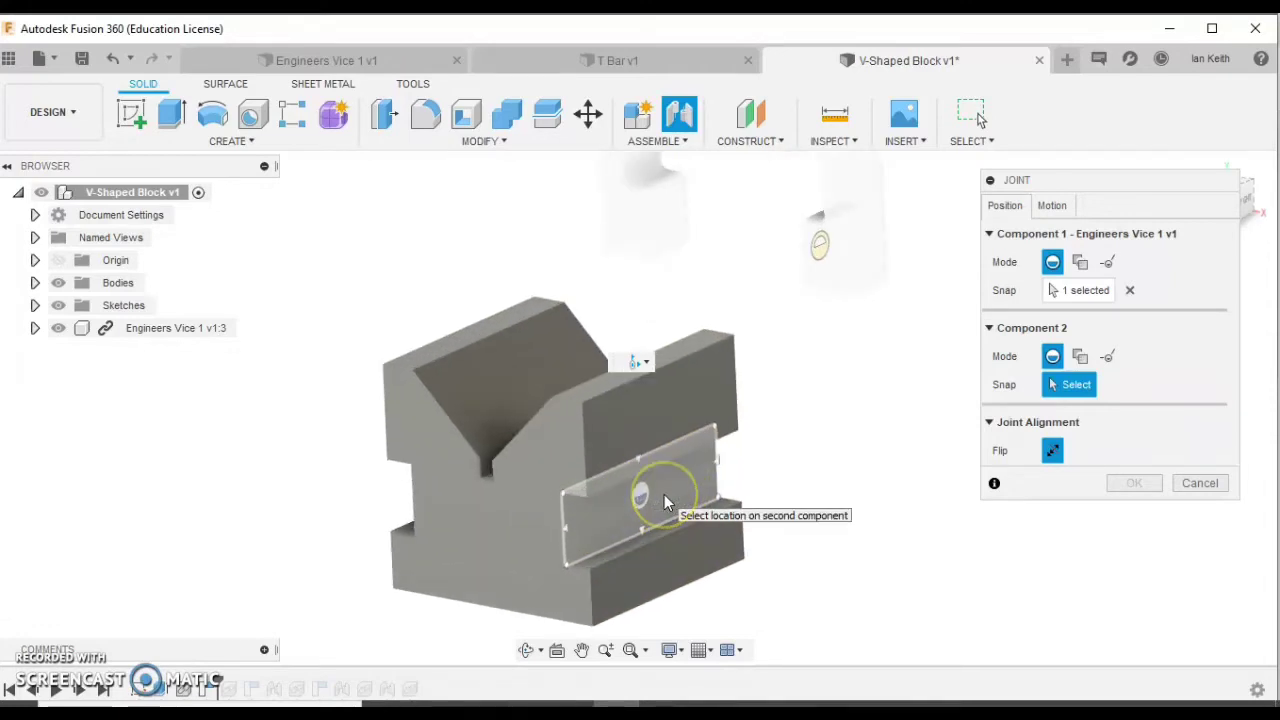
middle_click_drag(673, 520, 721, 452)
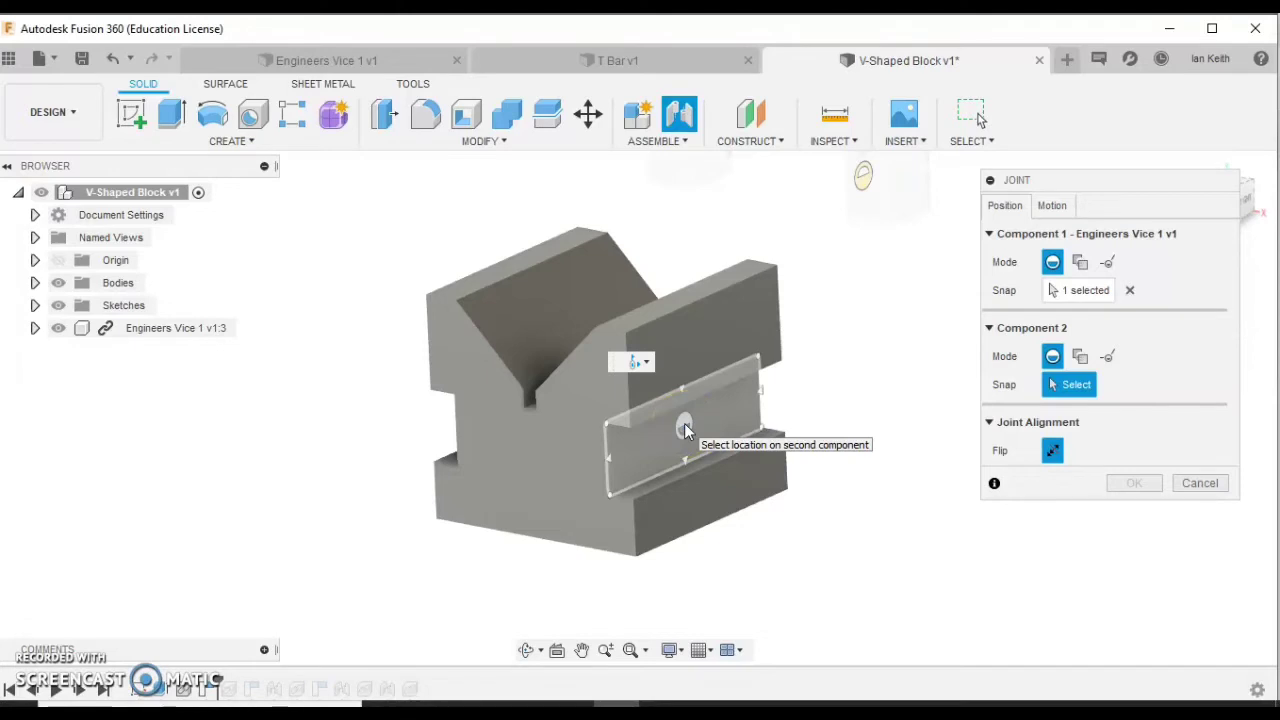
left_click(684, 424)
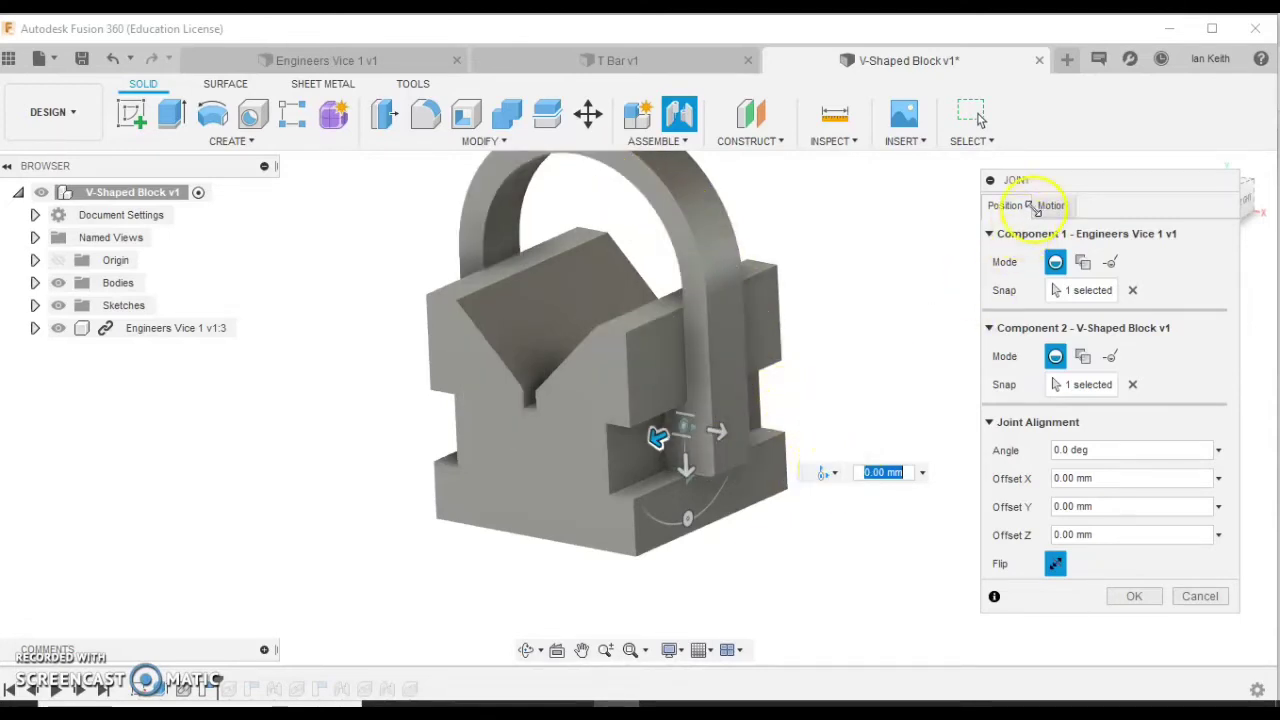
Make the joint between the vice frame and the block Rigid and create it.
left_click(835, 478)
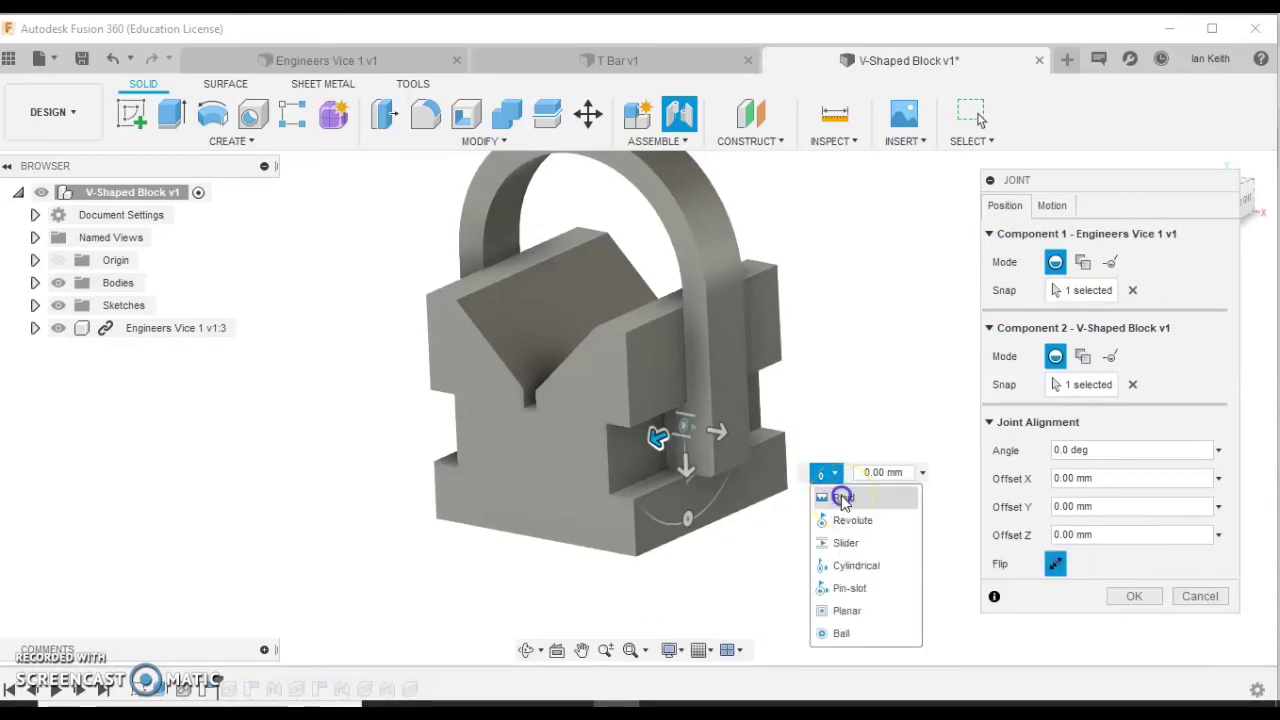
left_click(841, 498)
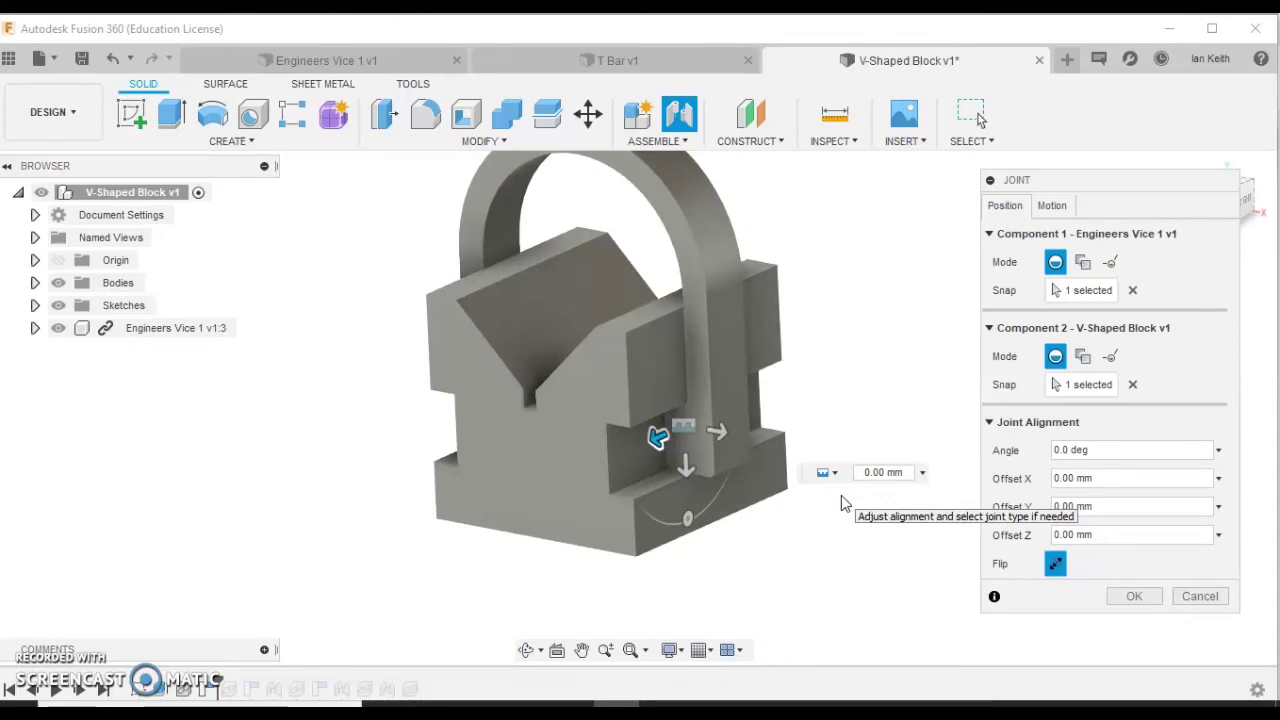
left_click(1138, 596)
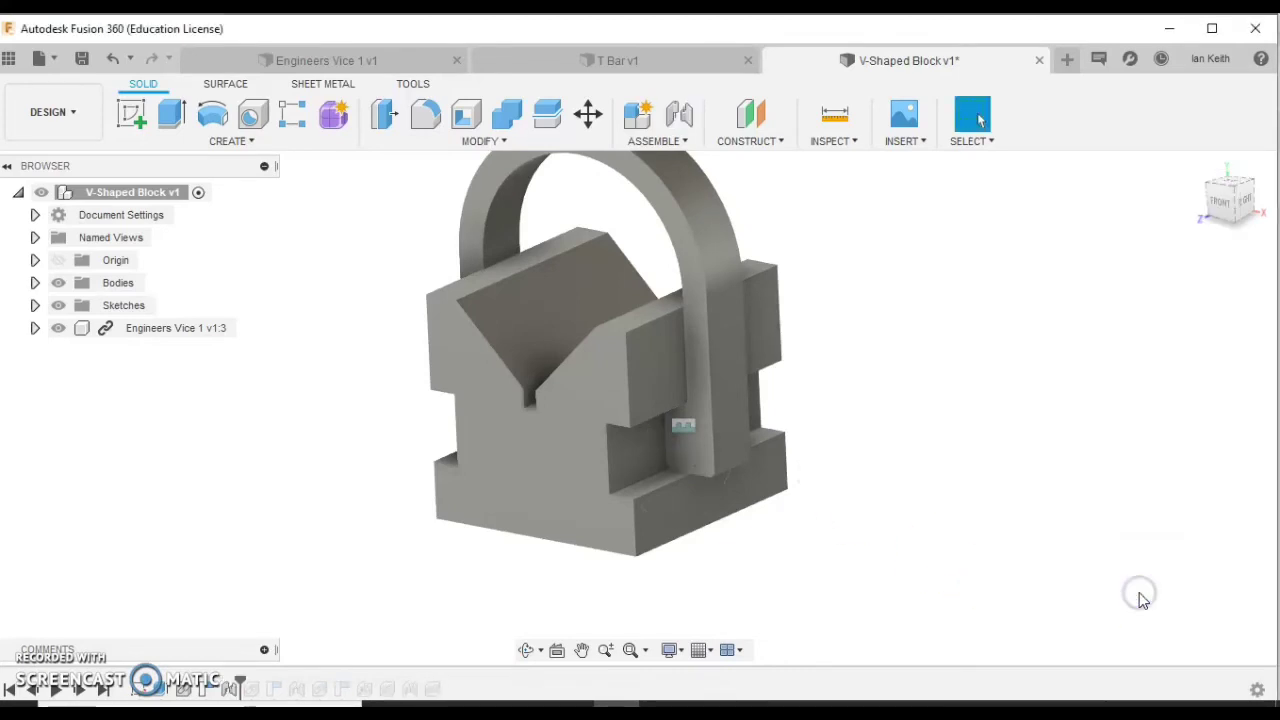
Test the rigid joint by trying to pull the vice frame away from the block.
scroll(790, 505, "down", 3)
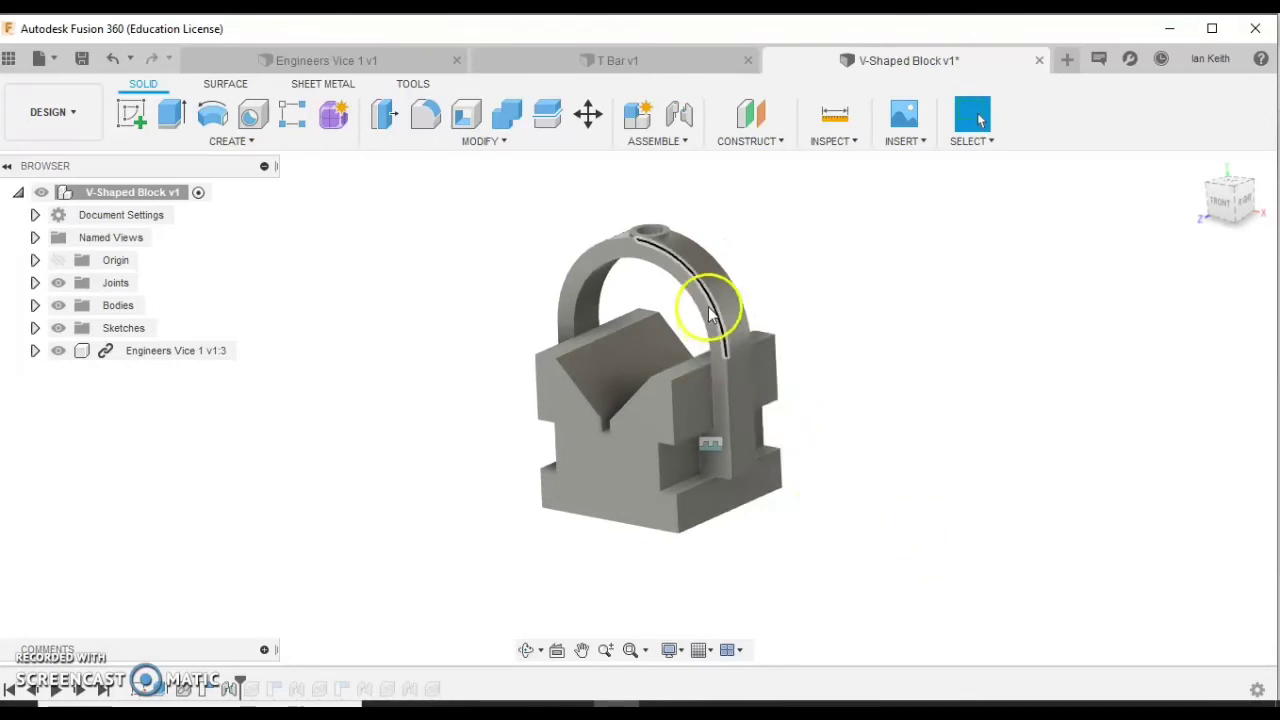
left_click_drag(709, 305, 757, 272)
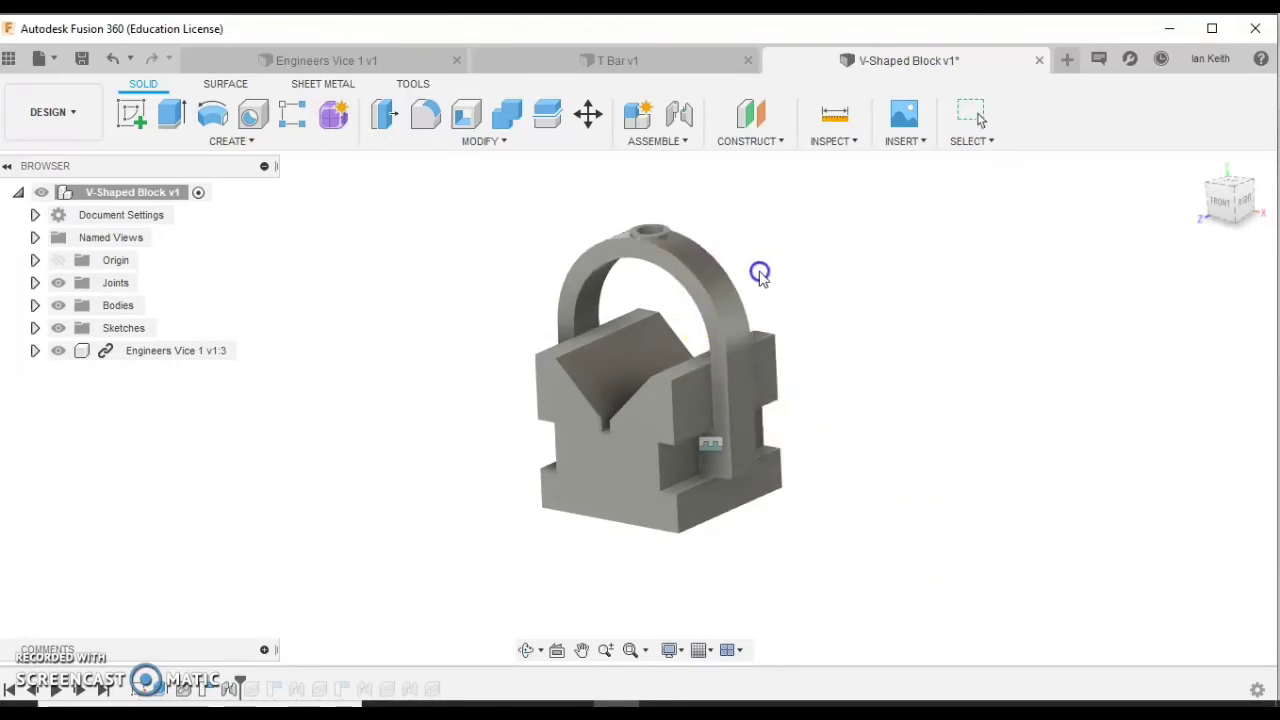
left_click_drag(729, 333, 706, 437)
left_click(767, 370)
left_click_drag(767, 370, 711, 311)
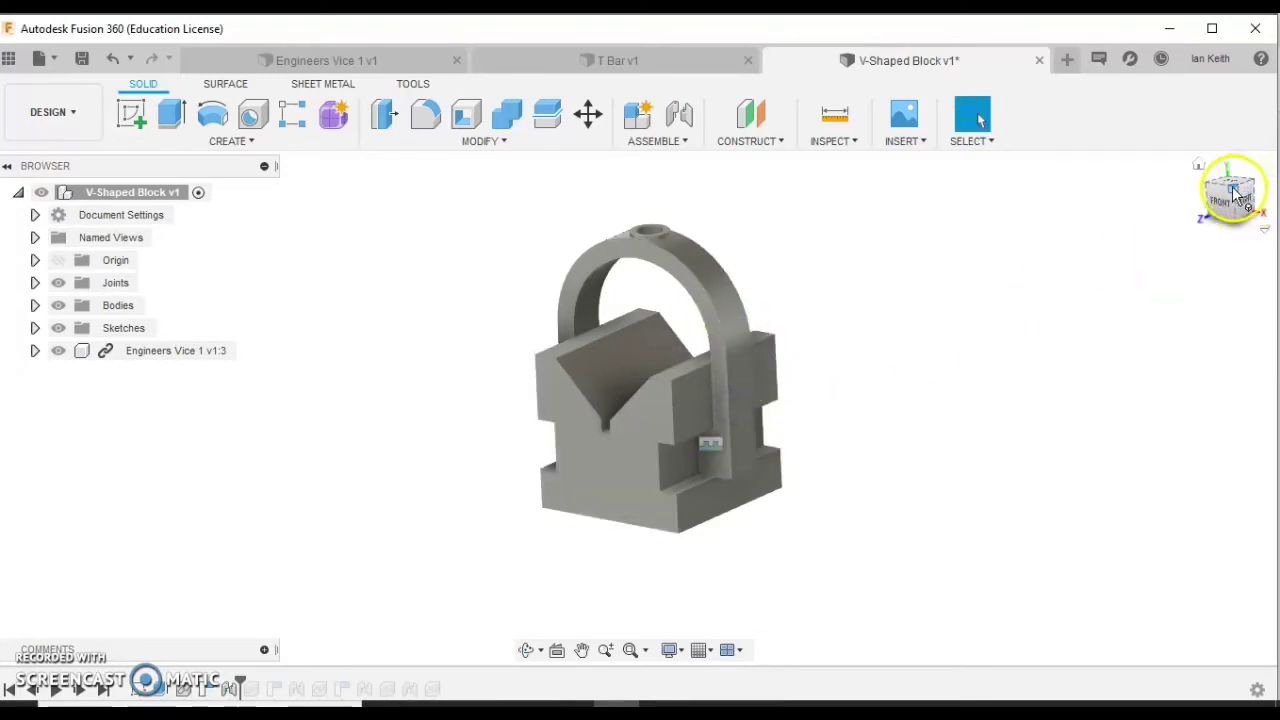
Insert the T Bar design from My First Project into the current V-Shaped Block design.
left_click(1237, 193)
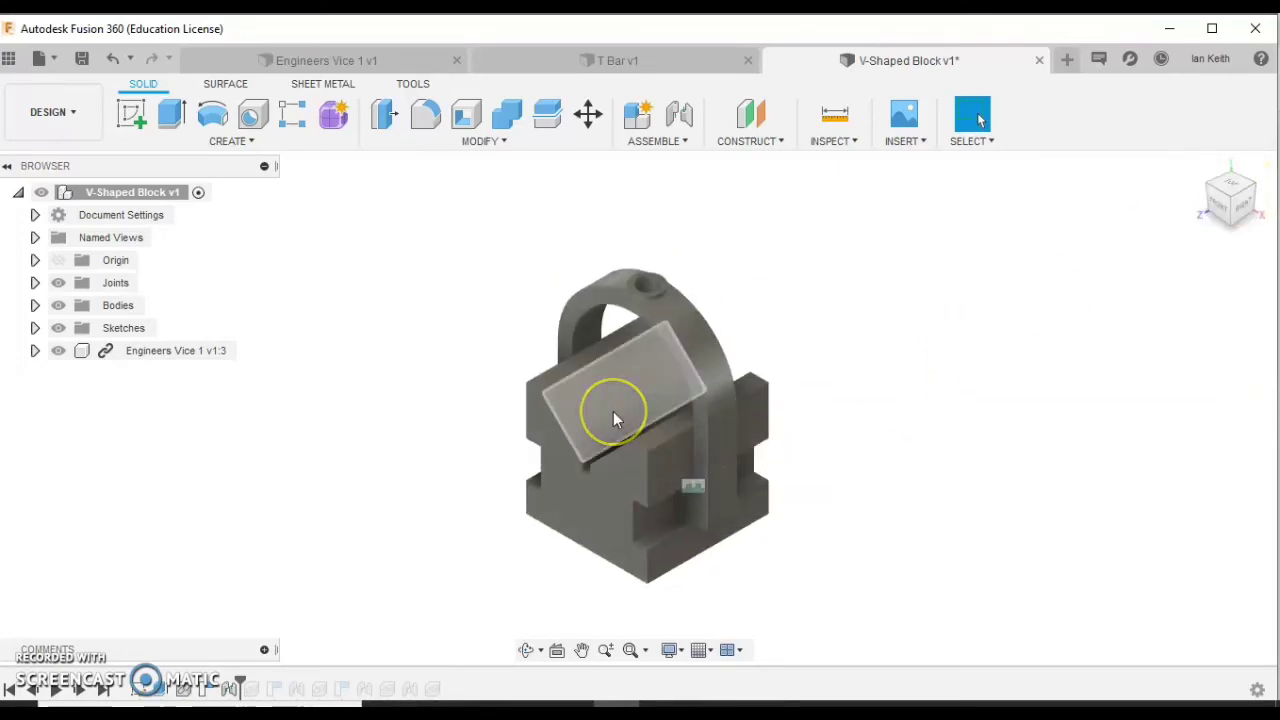
left_click(12, 60)
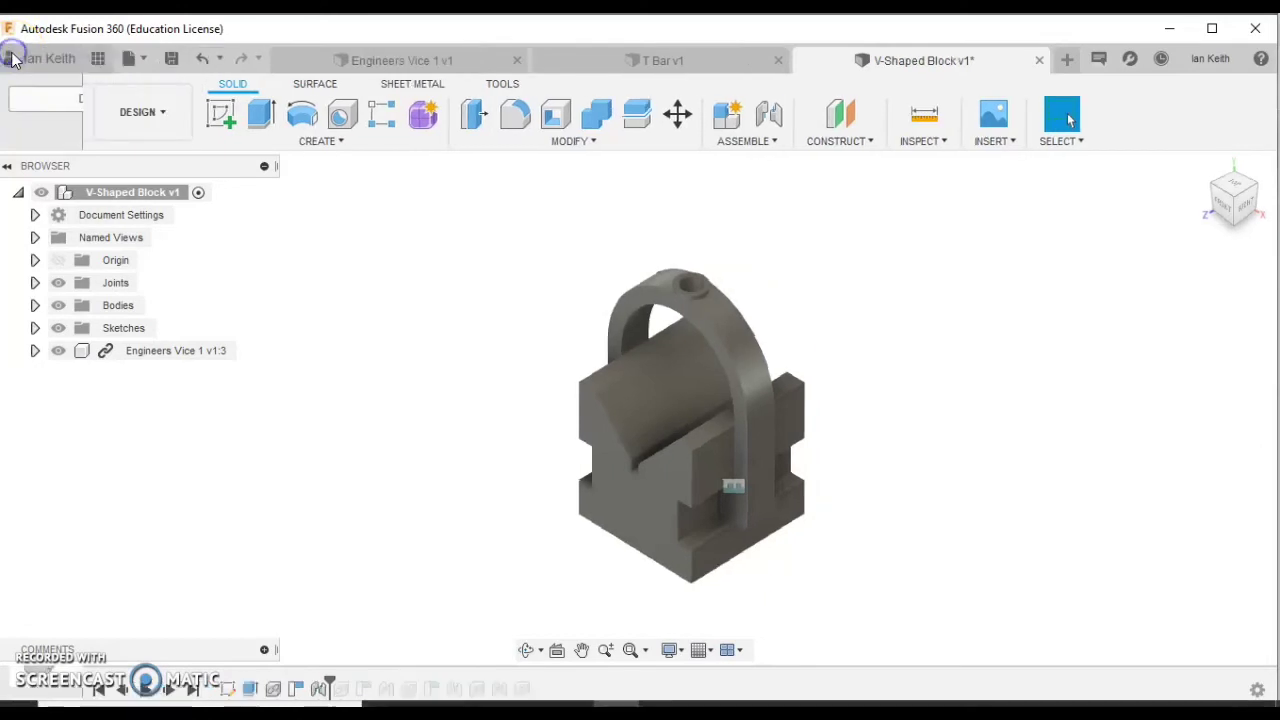
scroll(60, 548, "down", 3)
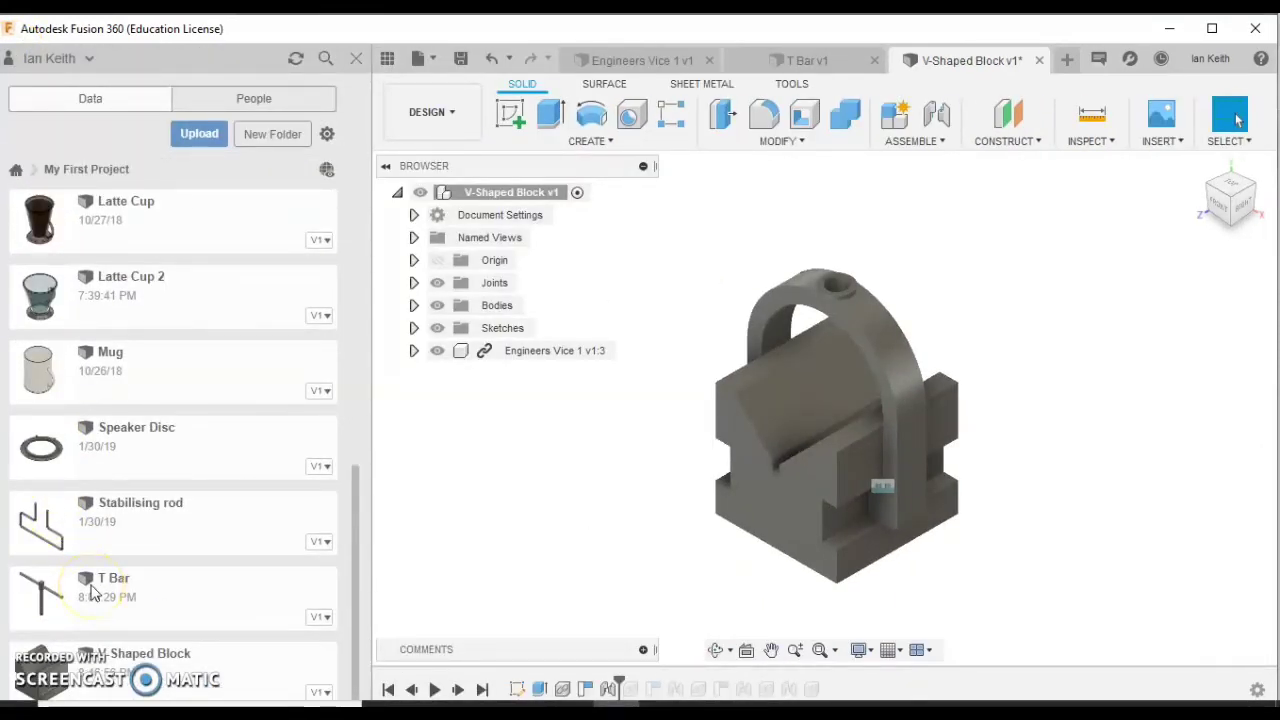
right_click(91, 592)
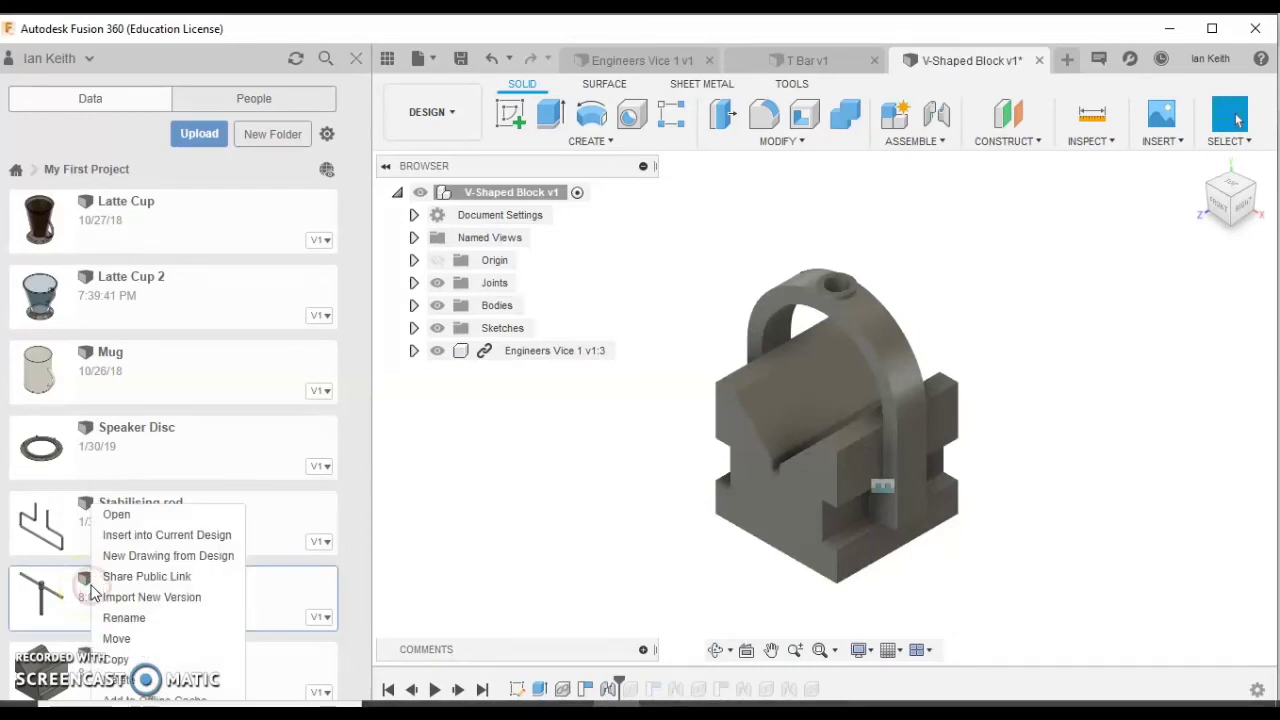
left_click(168, 537)
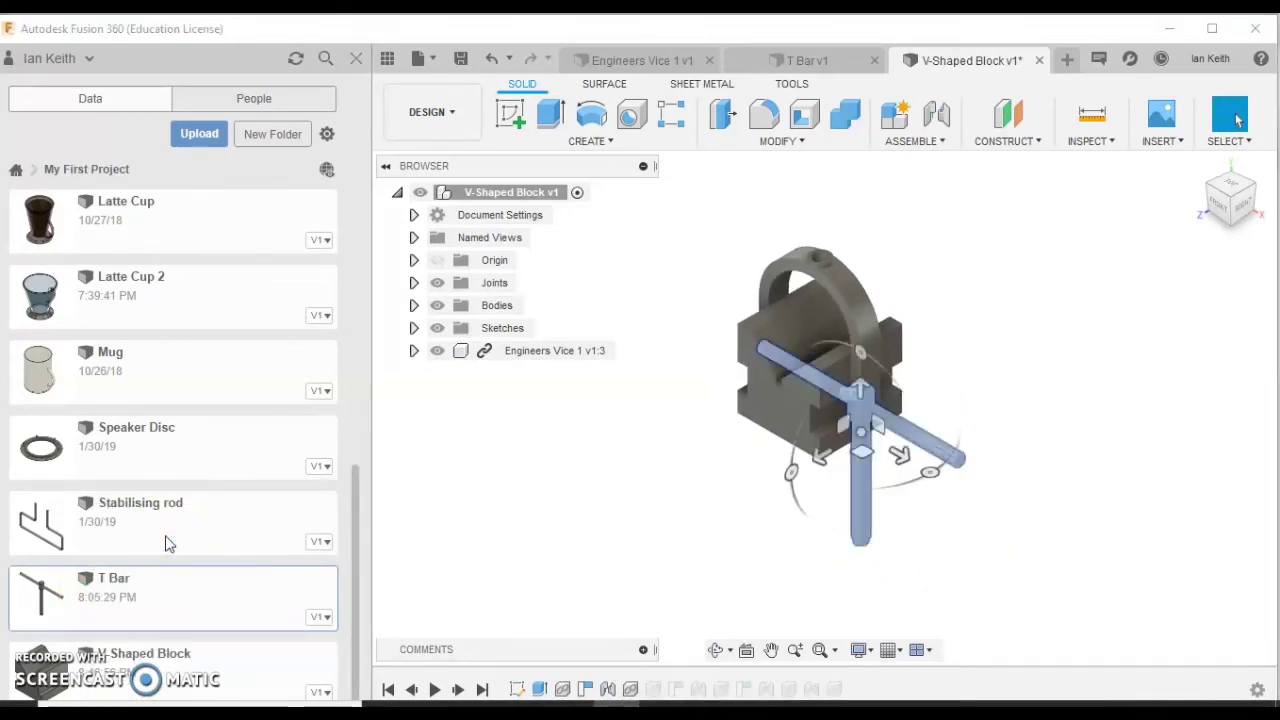
Move the T bar clear above the vice frame, by about X -71 mm, Y 120 mm and Z -49 mm.
scroll(811, 529, "down", 2)
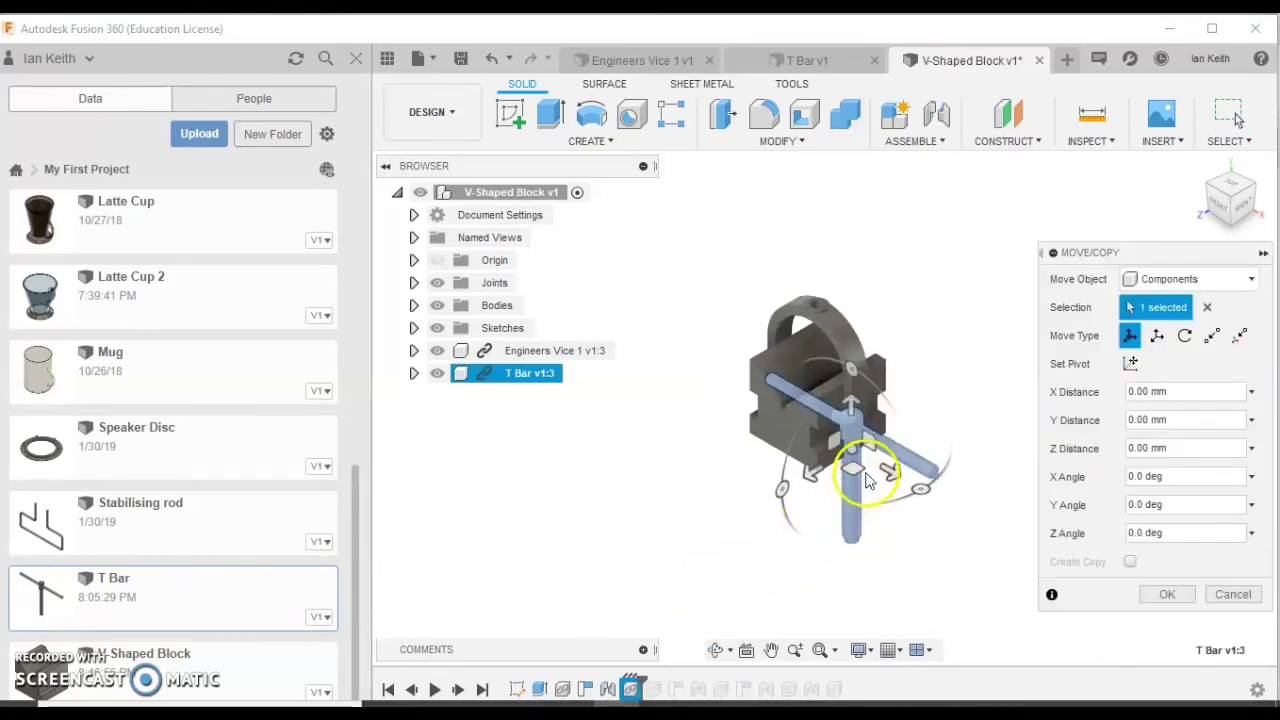
left_click_drag(860, 462, 826, 172)
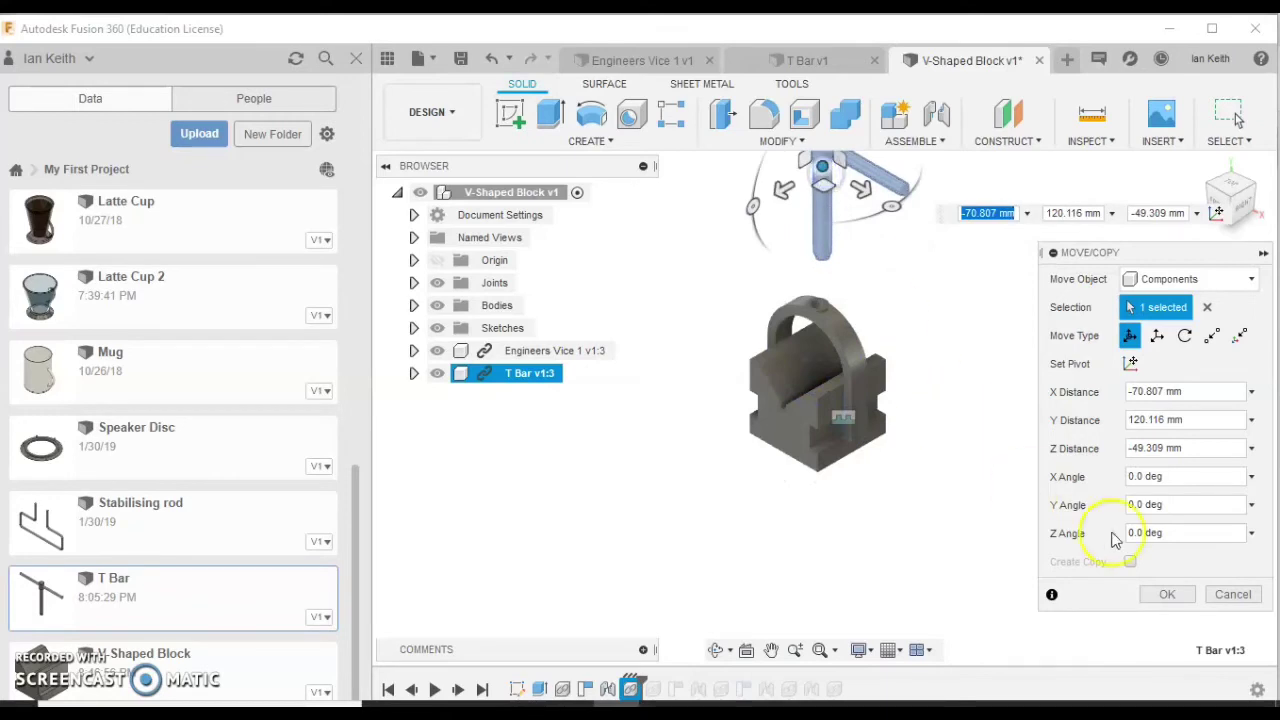
left_click(1170, 594)
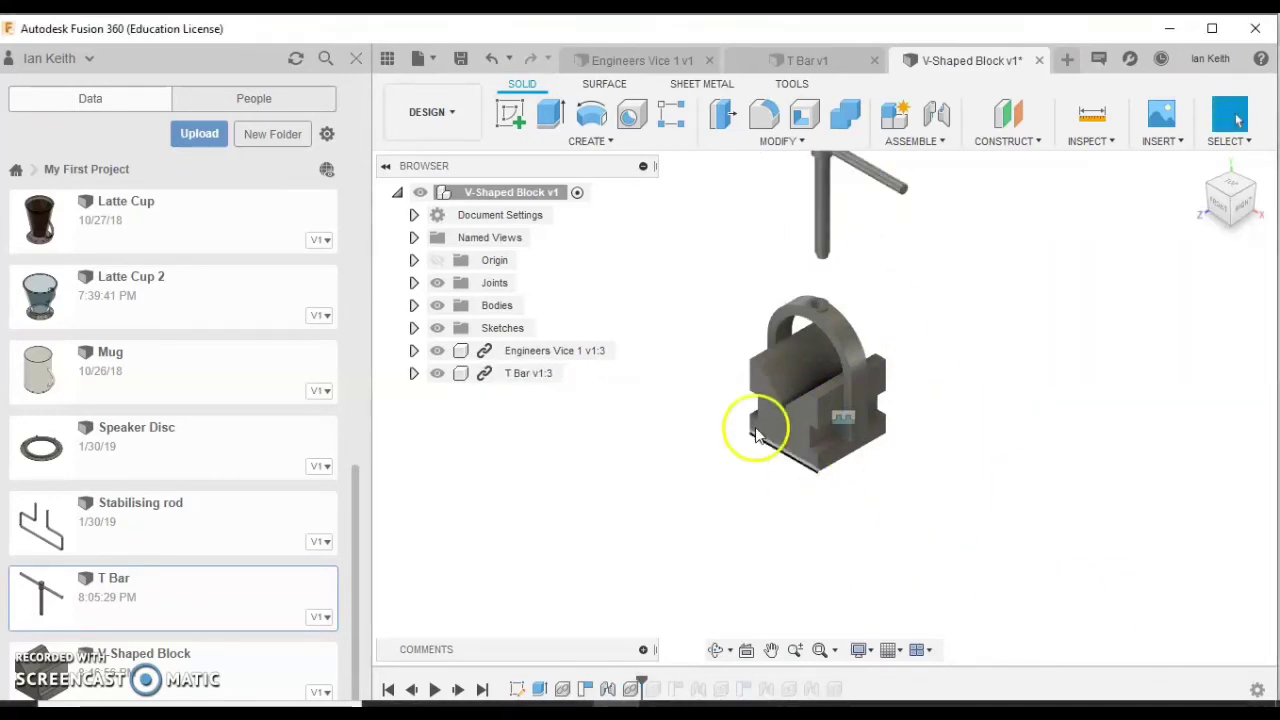
left_click(355, 58)
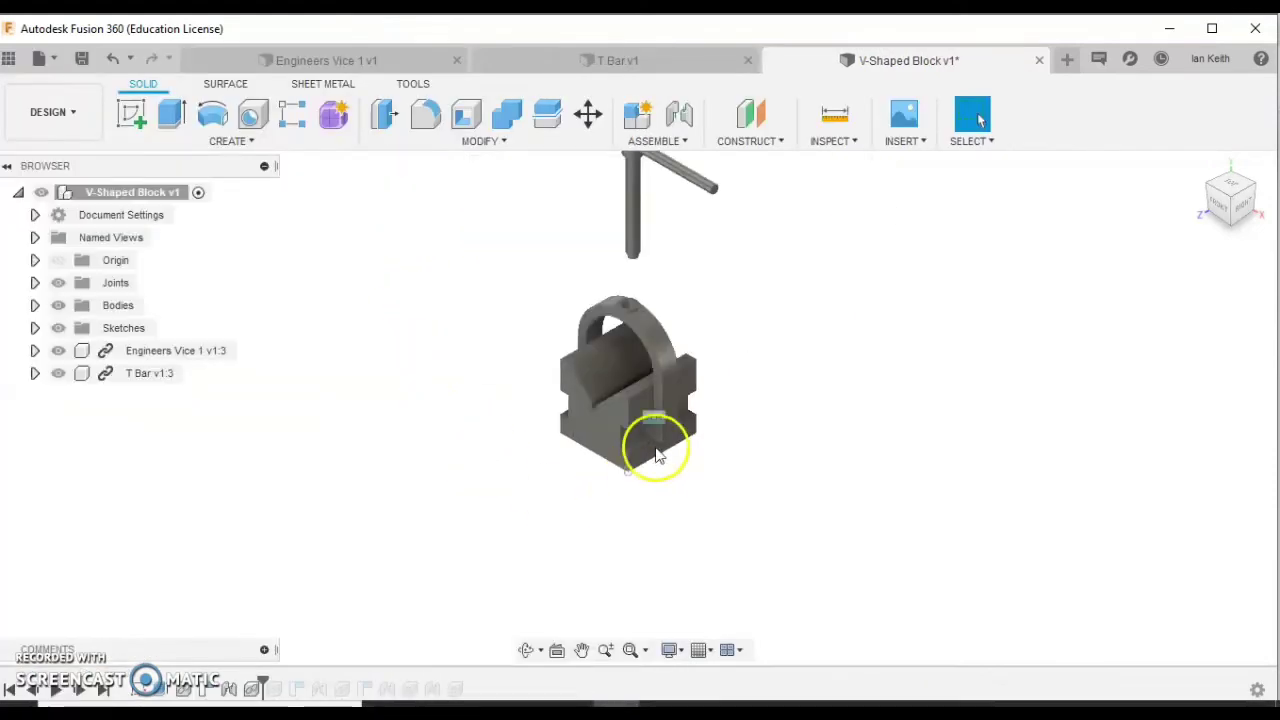
left_click(630, 650)
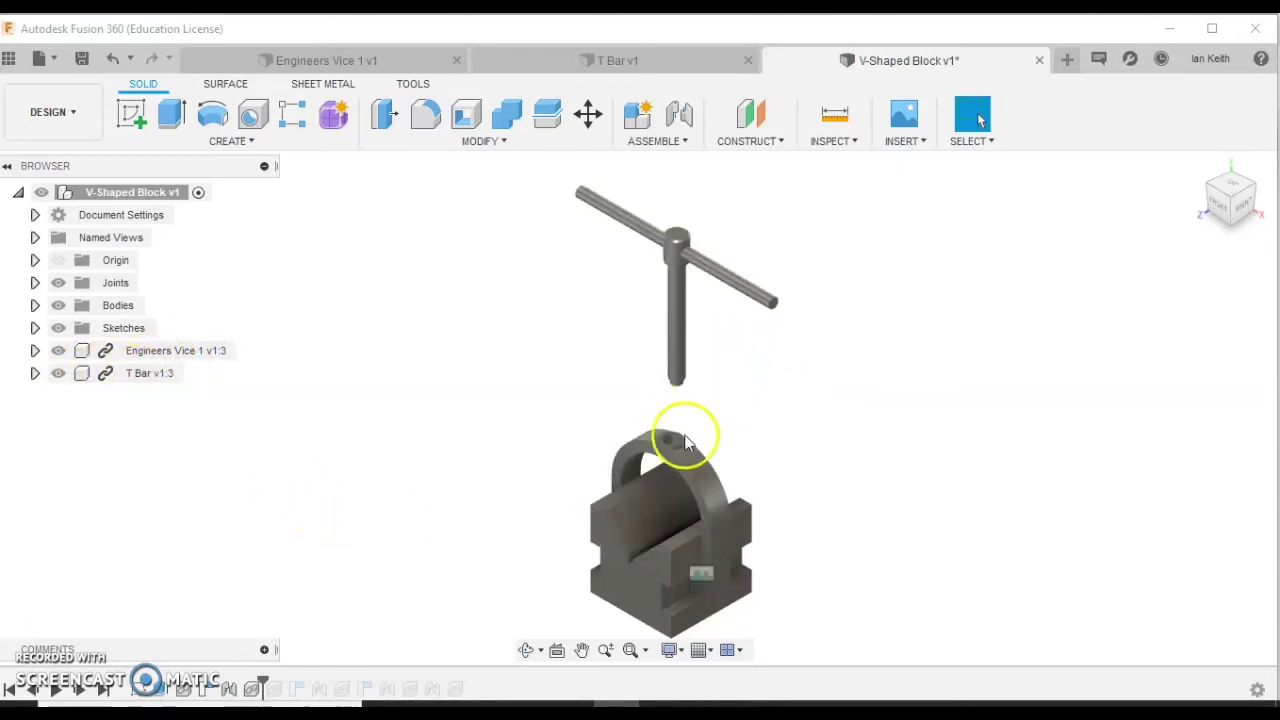
Shift the T bar slightly and start a joint with its position captured, using the midpoint of the T bar's shaft as the Component 1 origin.
mouse_move(678, 340)
left_mouse_down()
mouse_move(817, 358)
mouse_move(706, 314)
mouse_move(600, 334)
mouse_move(780, 337)
mouse_move(634, 311)
mouse_move(822, 312)
mouse_move(594, 283)
mouse_move(657, 295)
mouse_move(683, 314)
mouse_move(663, 329)
mouse_move(674, 330)
left_mouse_up()
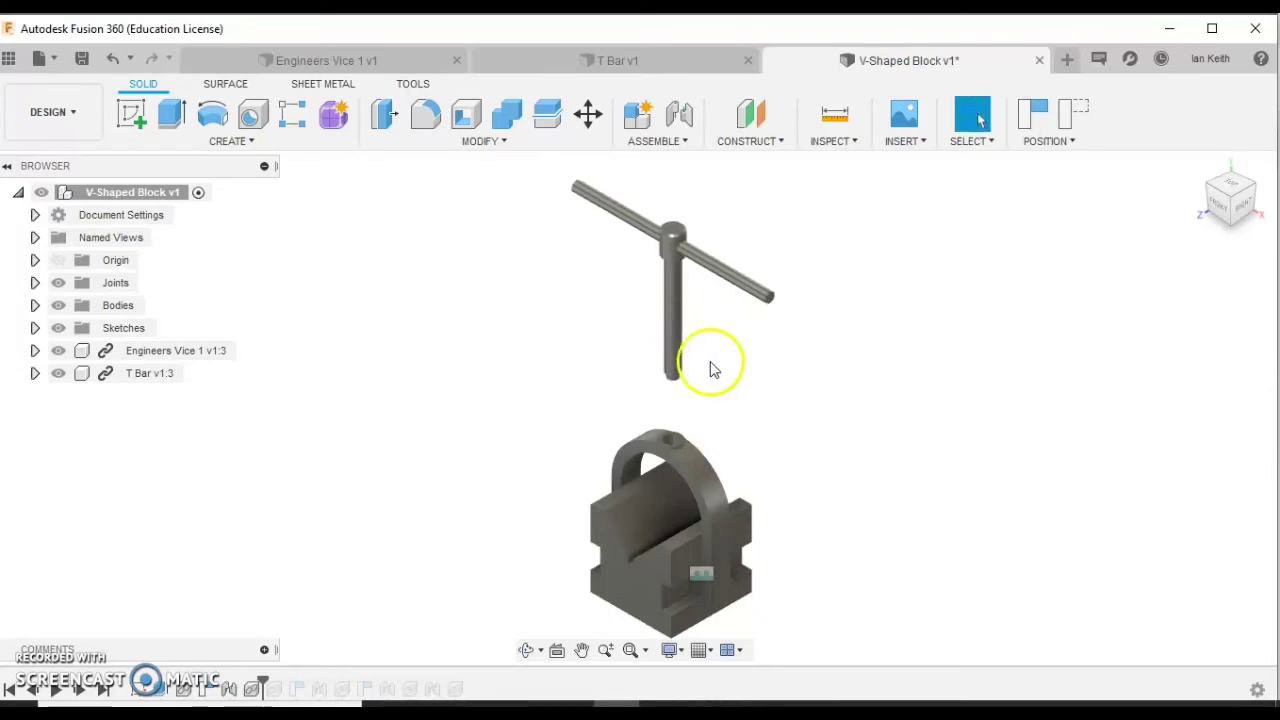
left_click(679, 116)
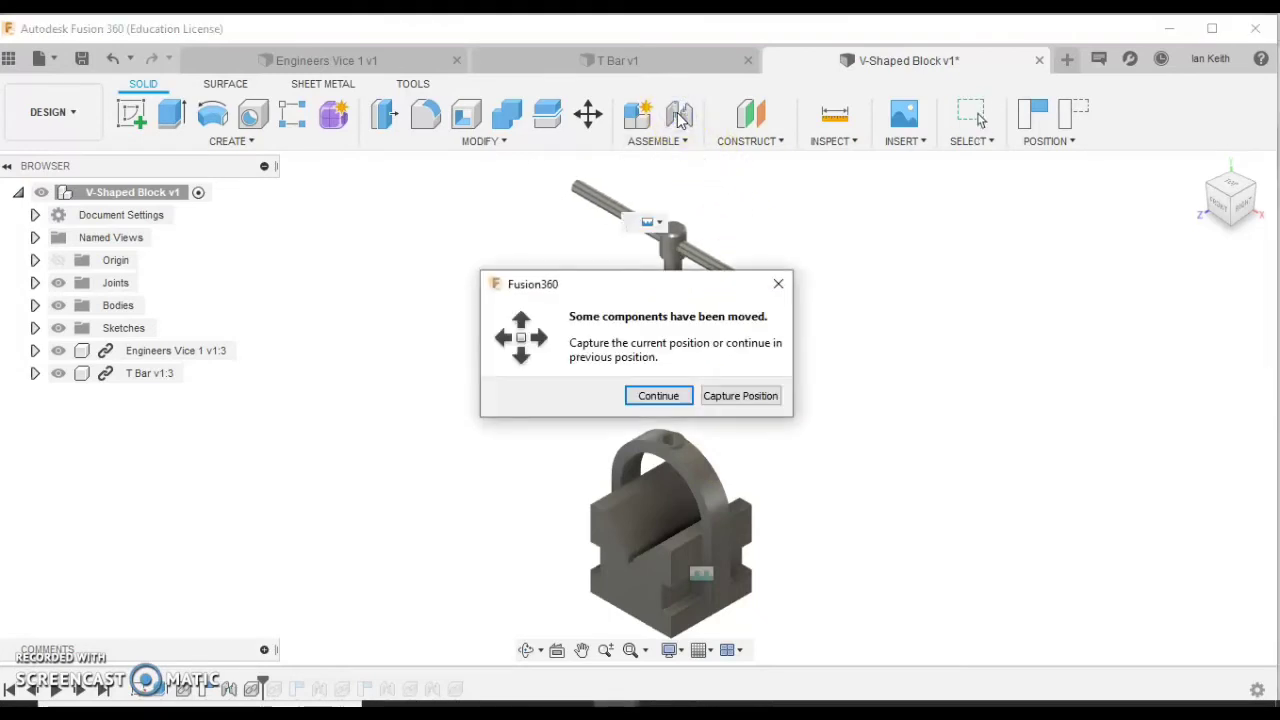
left_click(740, 397)
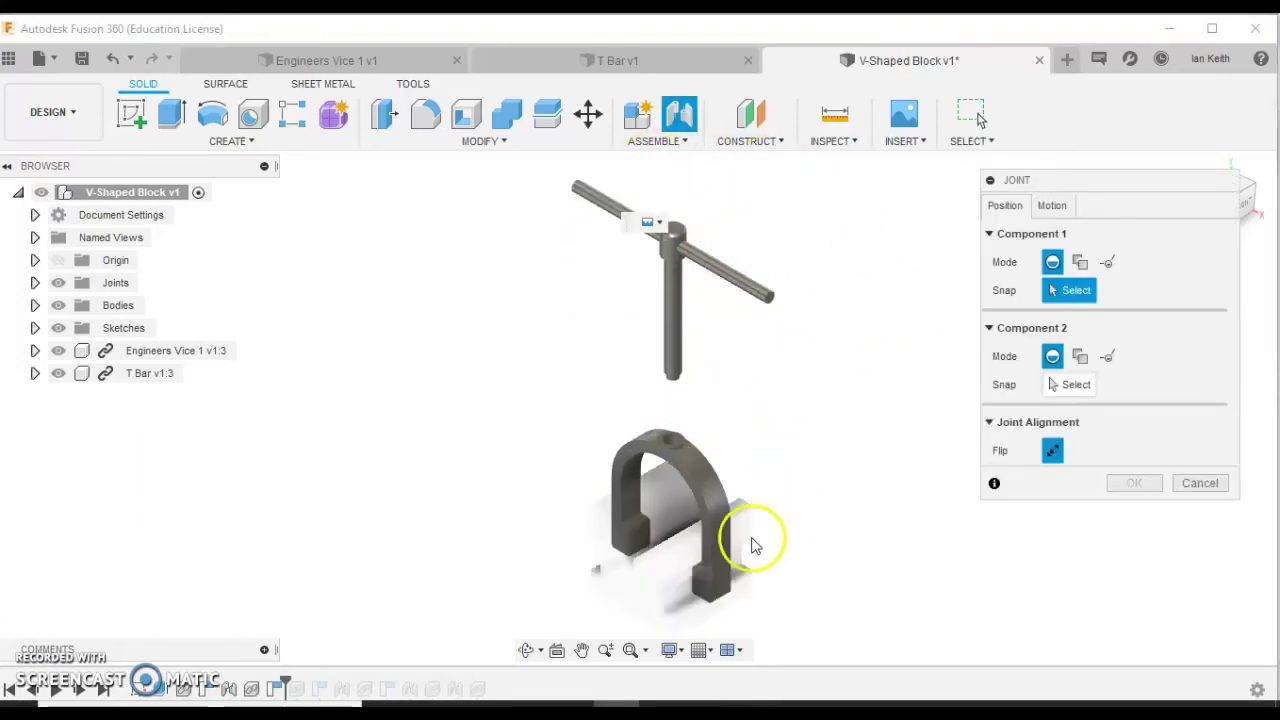
left_click(669, 303)
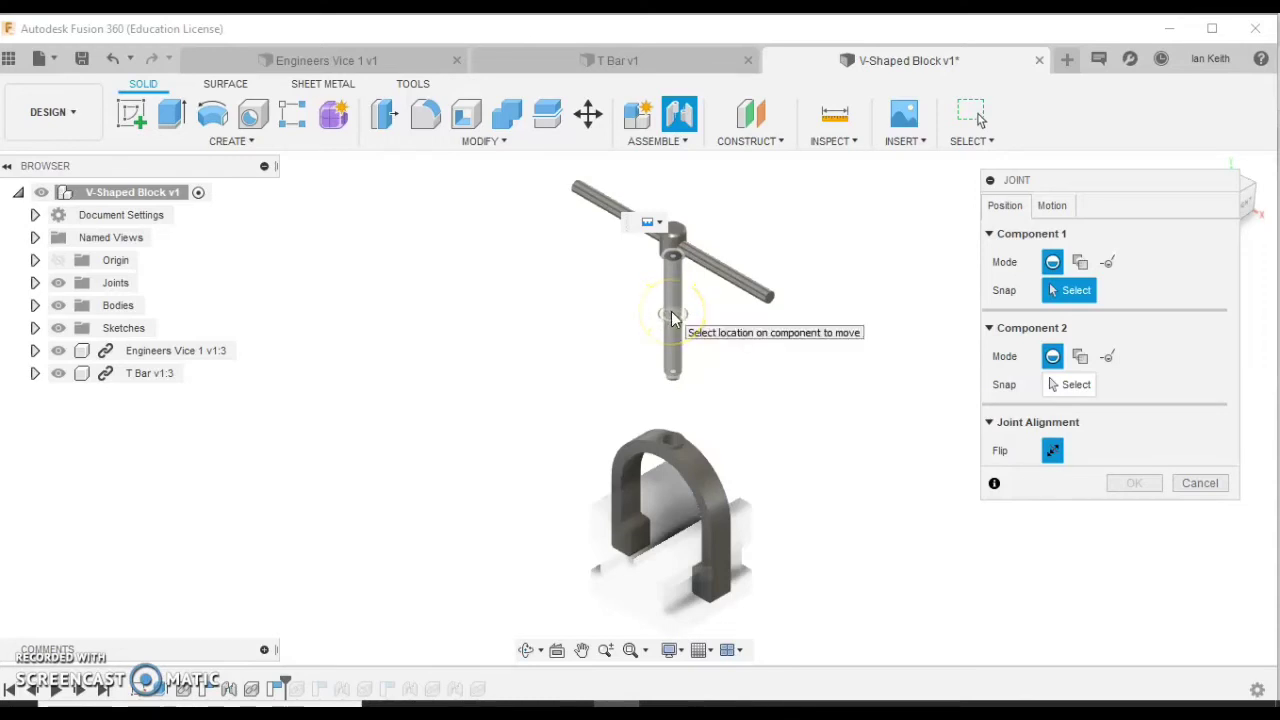
scroll(674, 320, "up", 3)
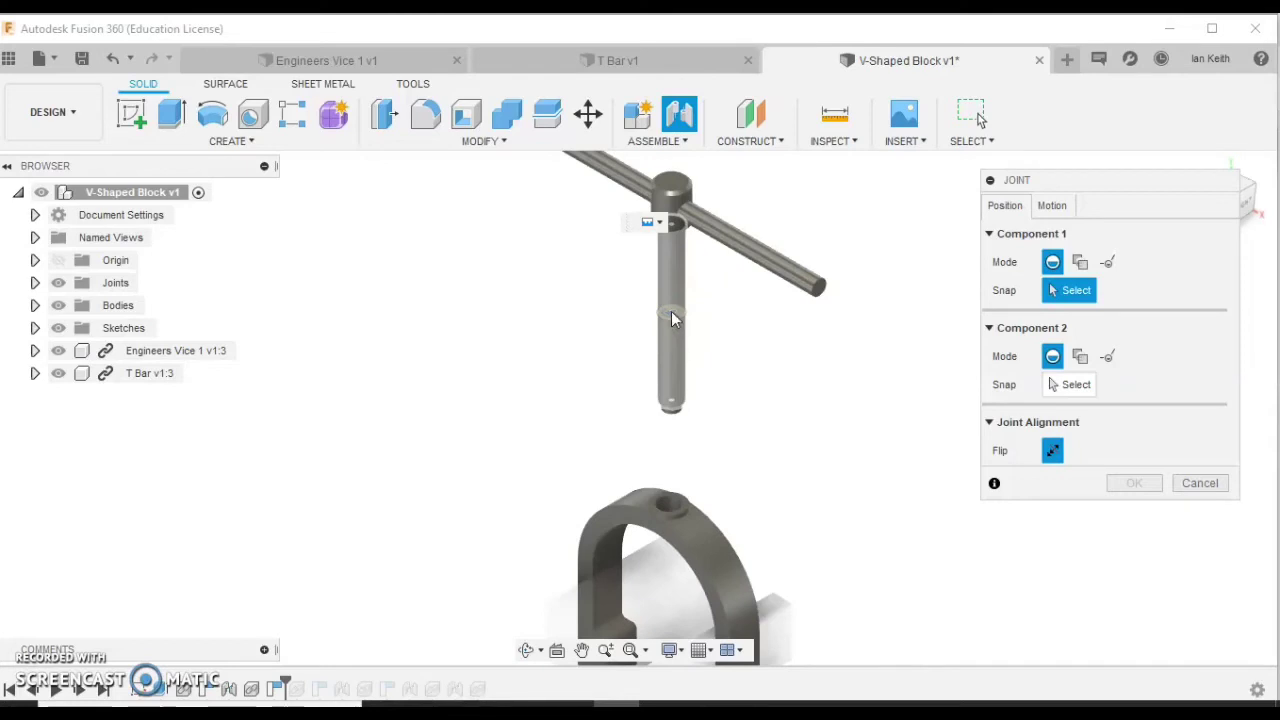
left_click(678, 245)
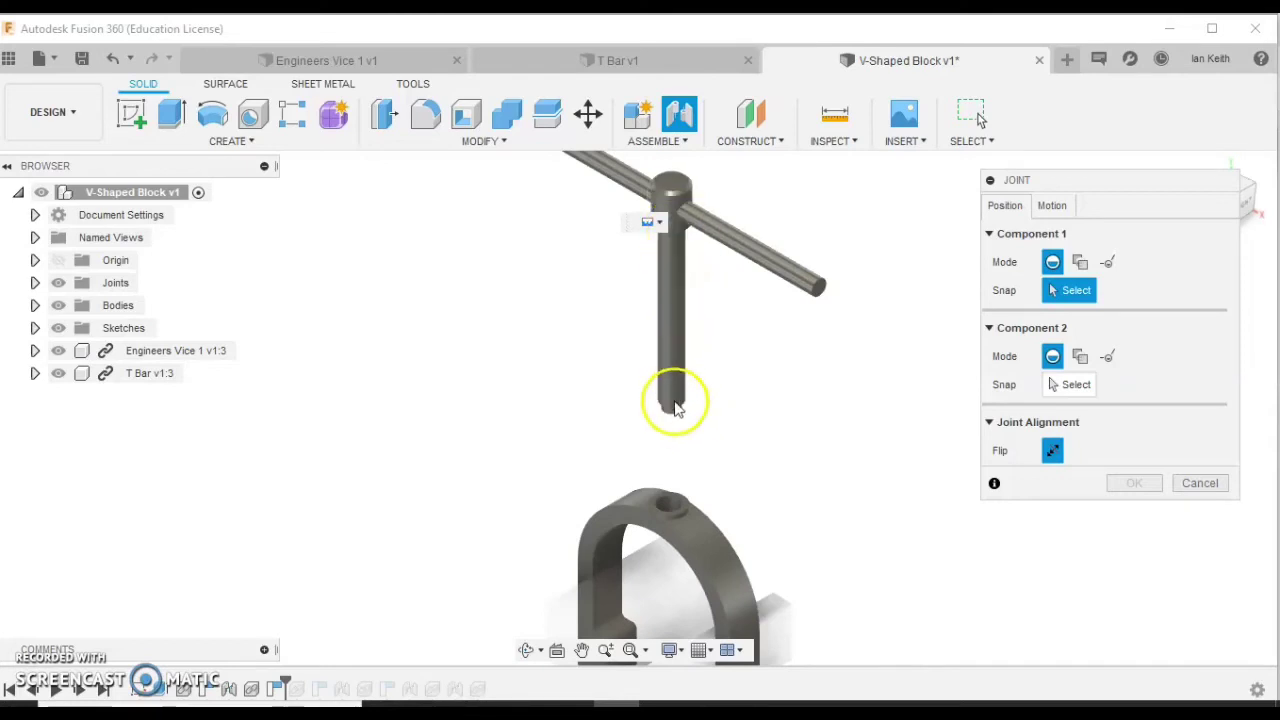
left_click(672, 316)
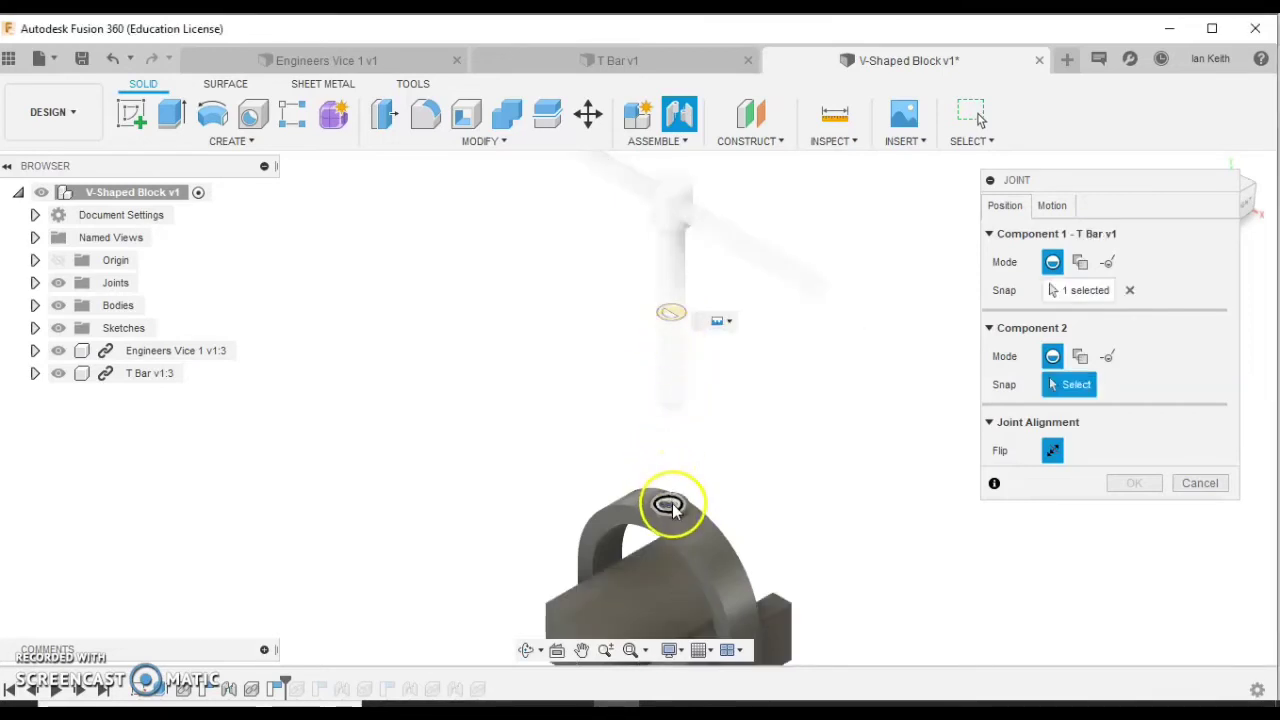
Set the Component 2 origin to the upper centre of the hole in the frame's crown and create the joint as Cylindrical.
scroll(672, 503, "up", 3)
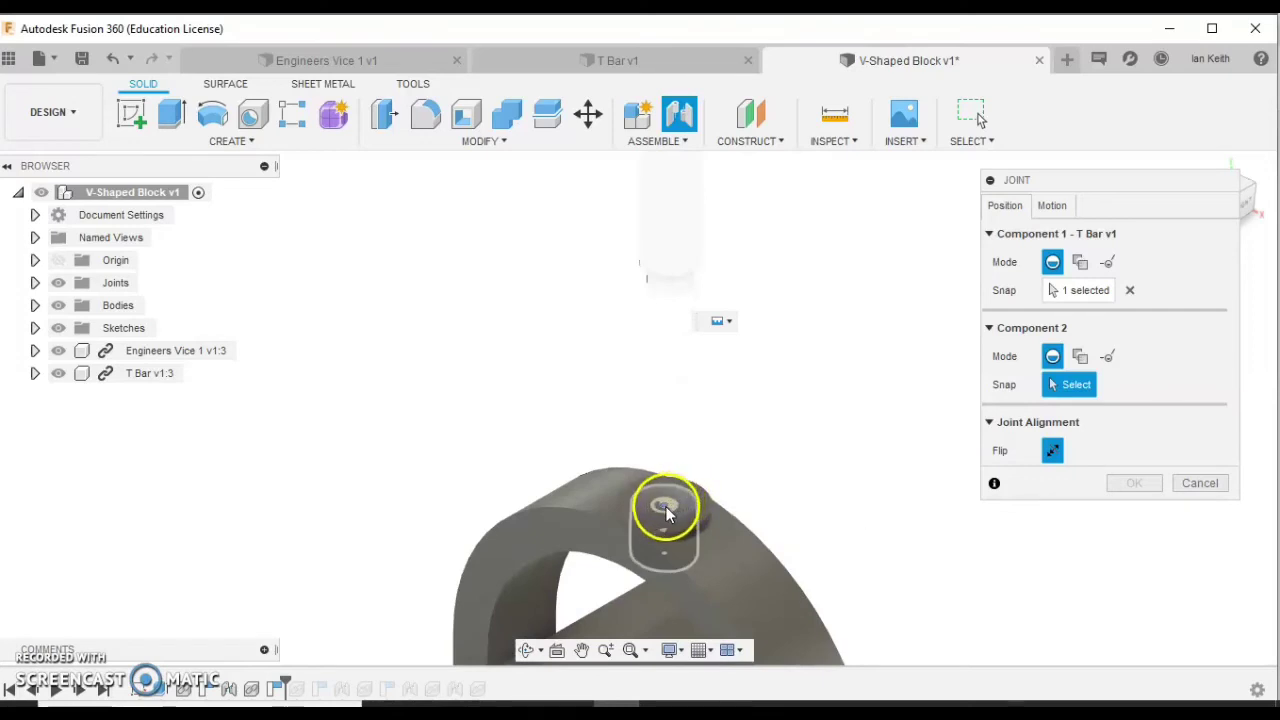
left_click(664, 505)
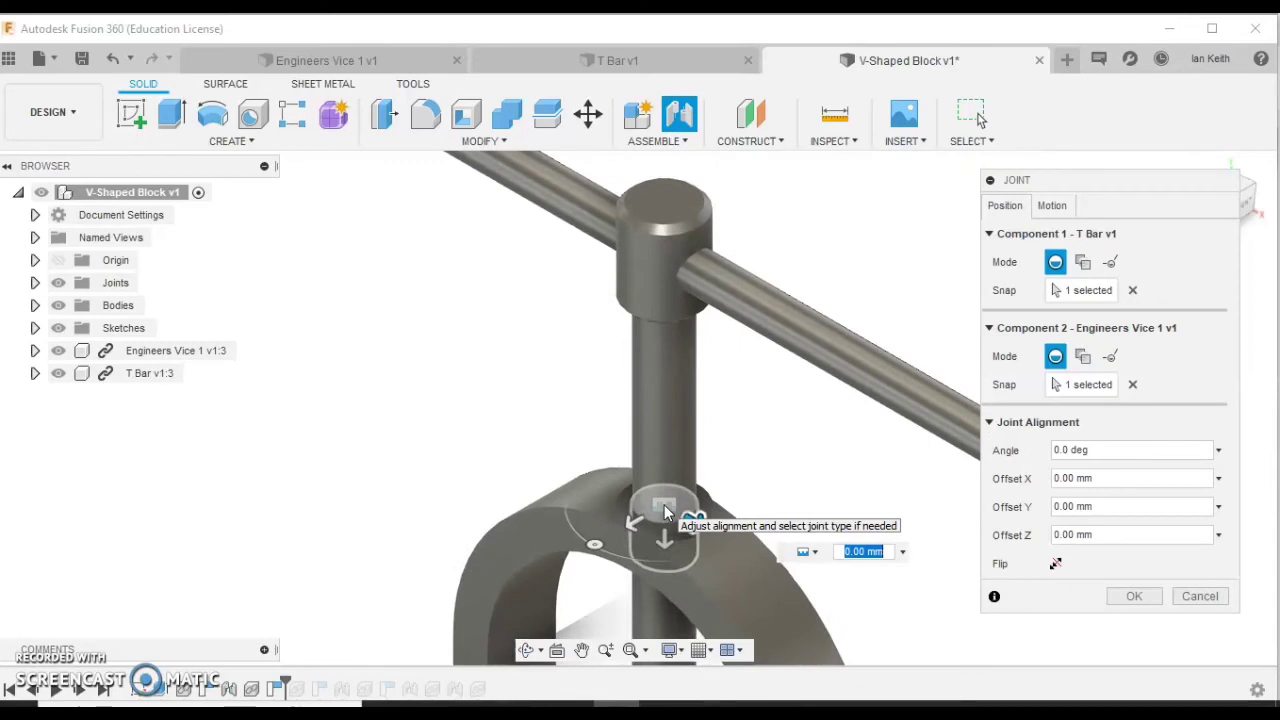
left_click(817, 553)
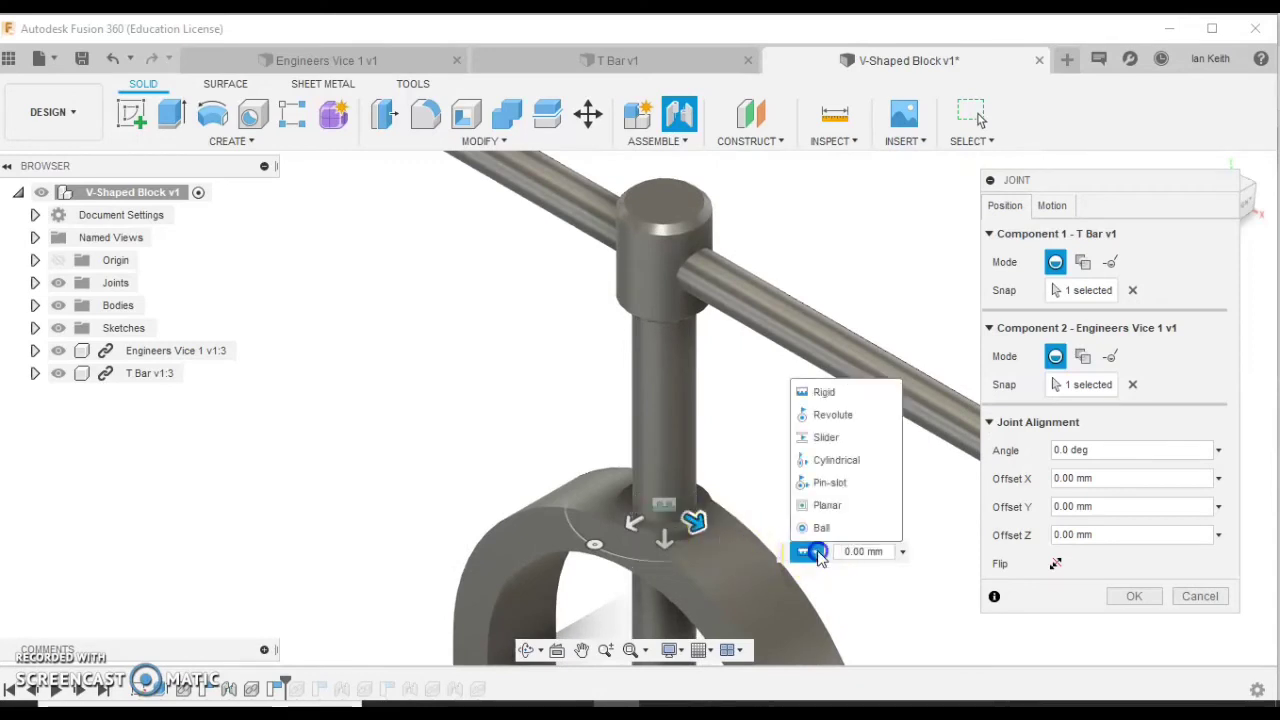
left_click(827, 458)
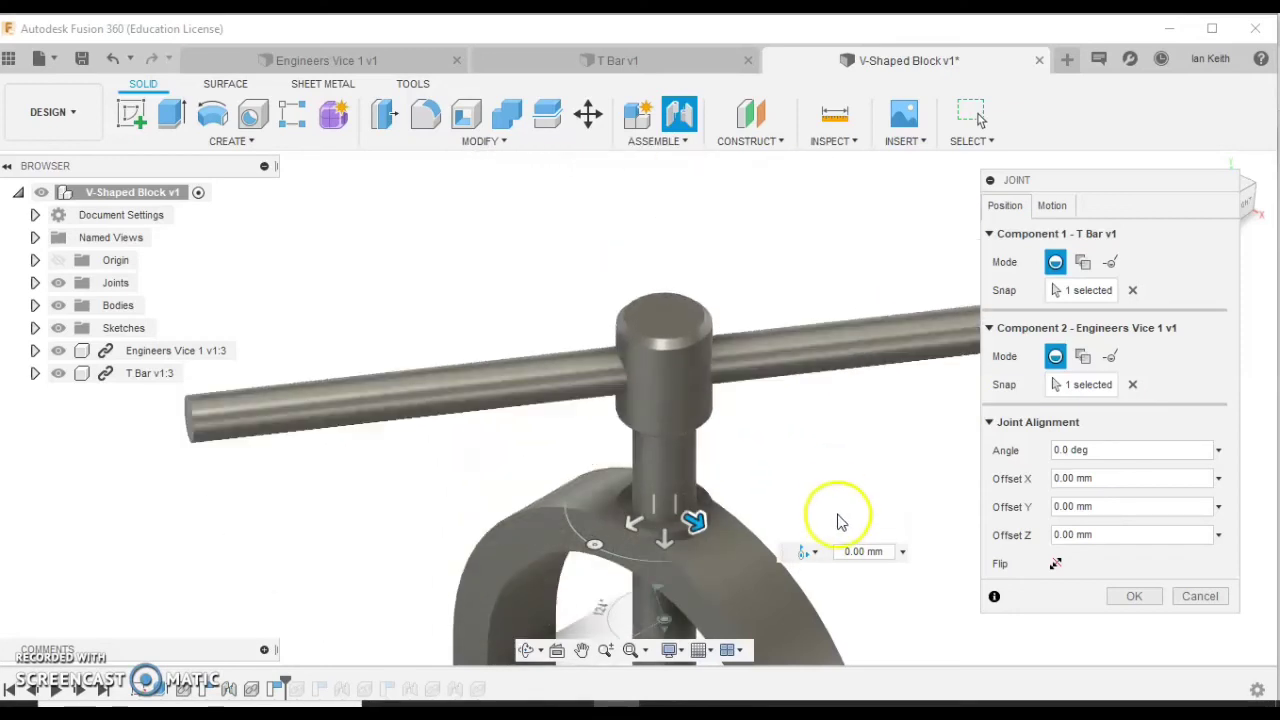
scroll(841, 530, "down", 3)
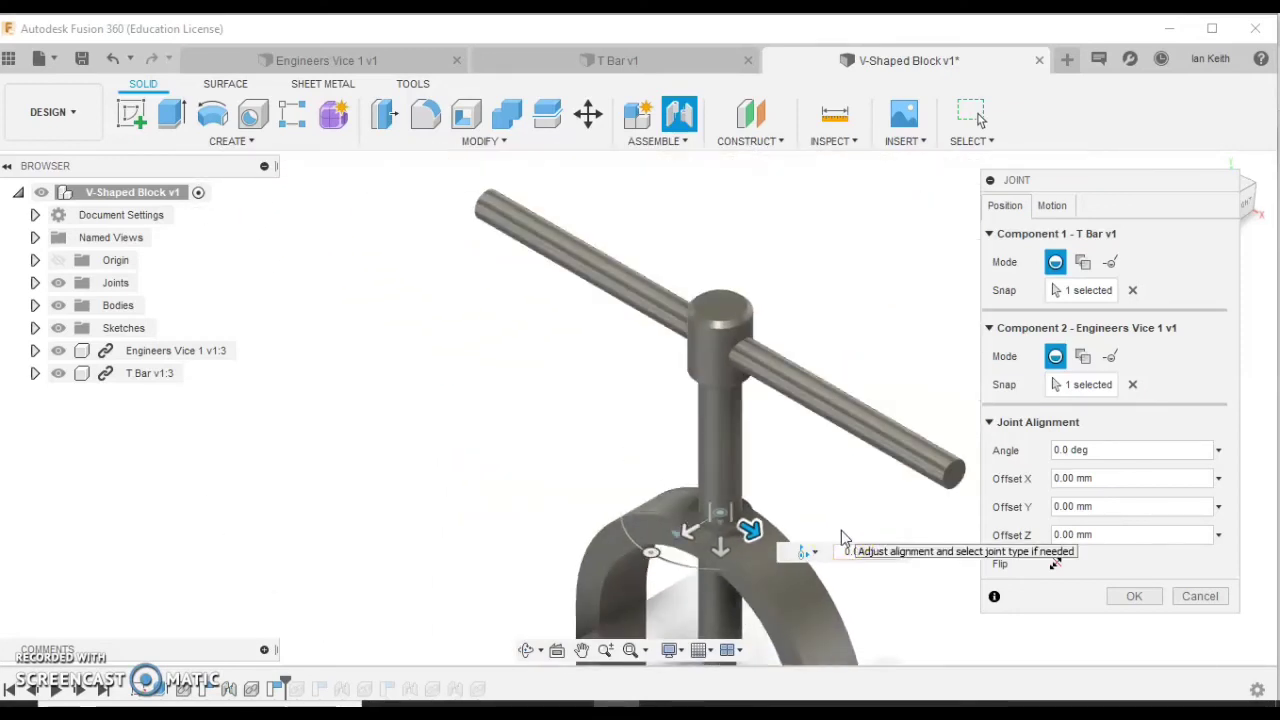
middle_click_drag(909, 589, 815, 446)
left_click(1131, 598)
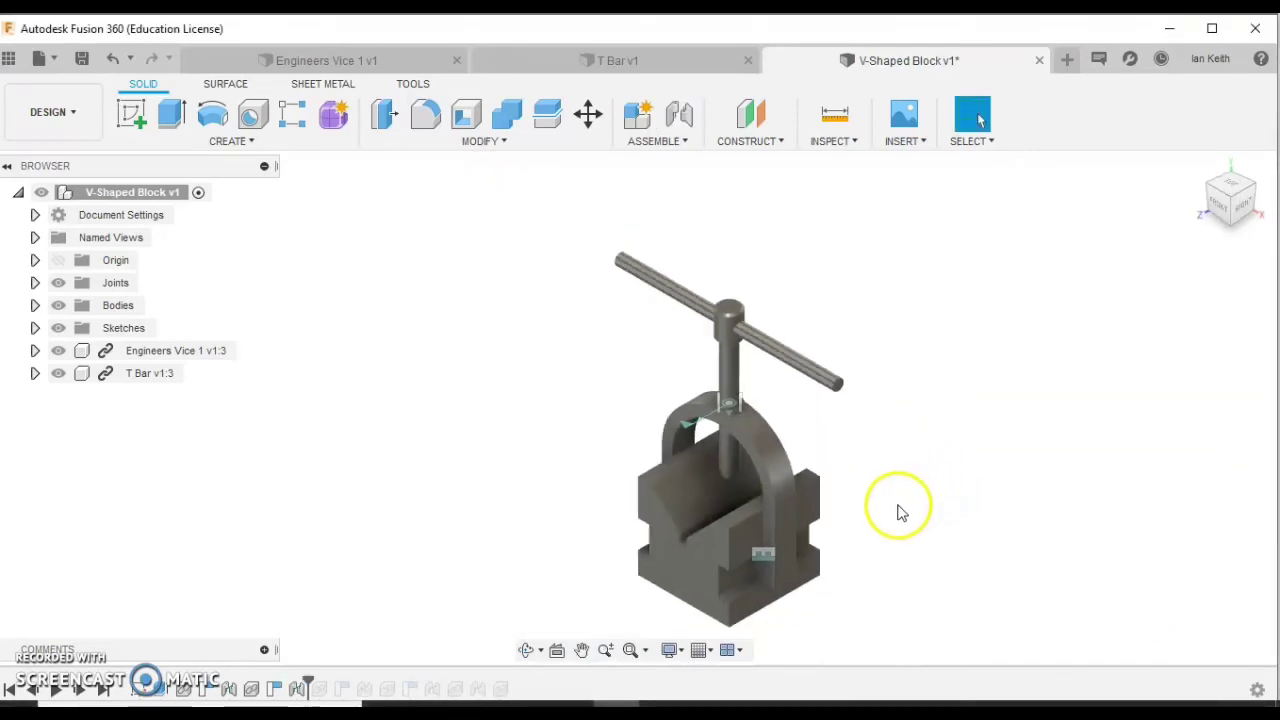
Slide the T bar down through the frame's hole towards the V groove, turning it slightly.
left_click_drag(731, 362, 700, 400)
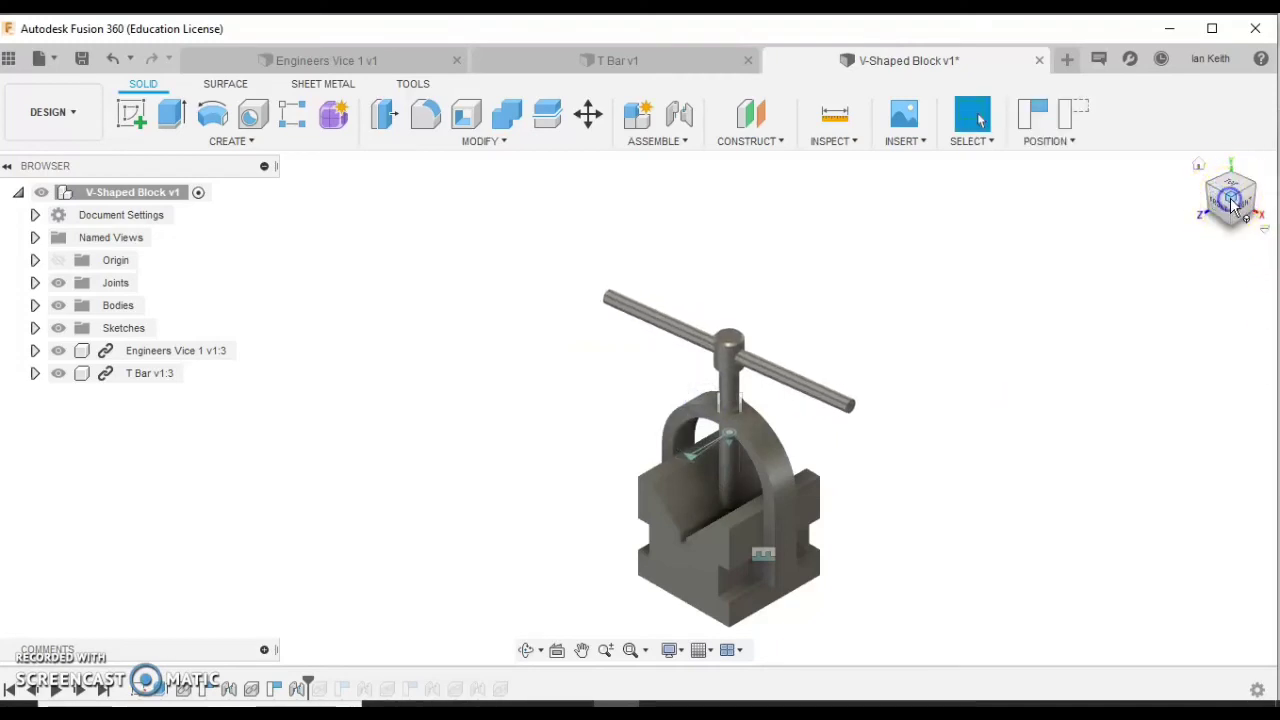
left_click(630, 651)
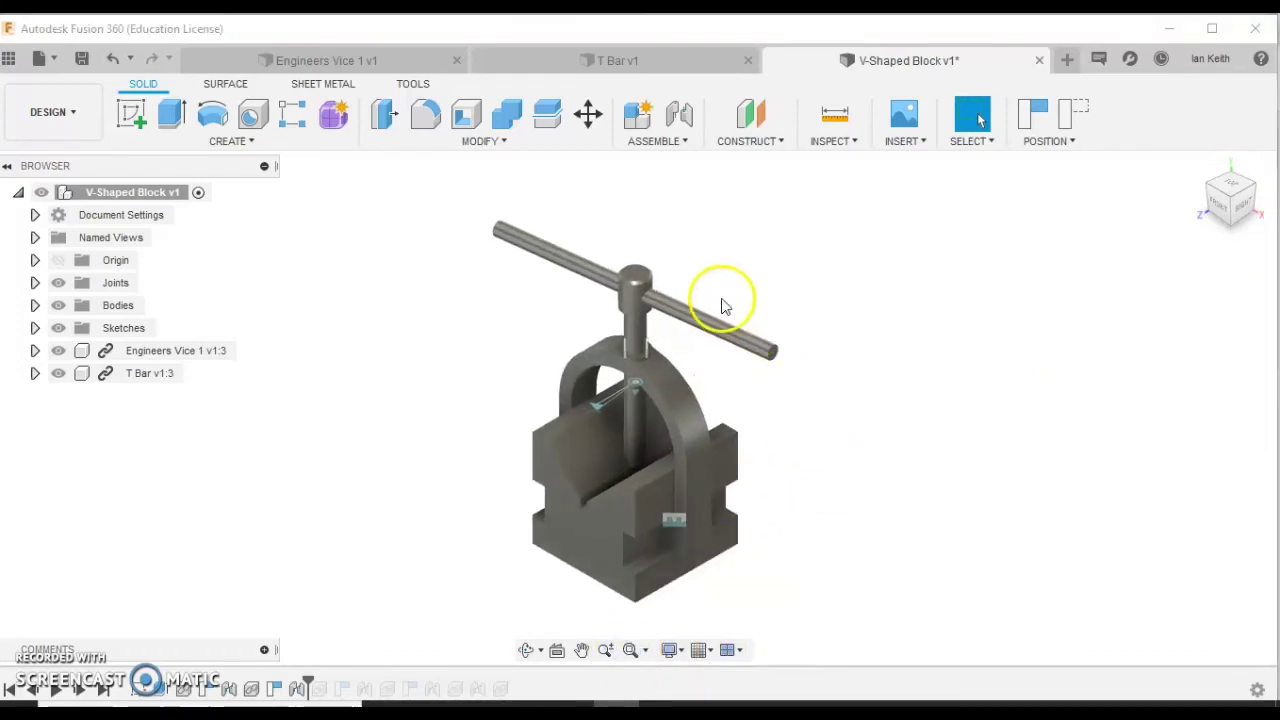
Search the appearance library for green and add Paint - Metallic (Green) to the appearances in this design.
left_click(498, 141)
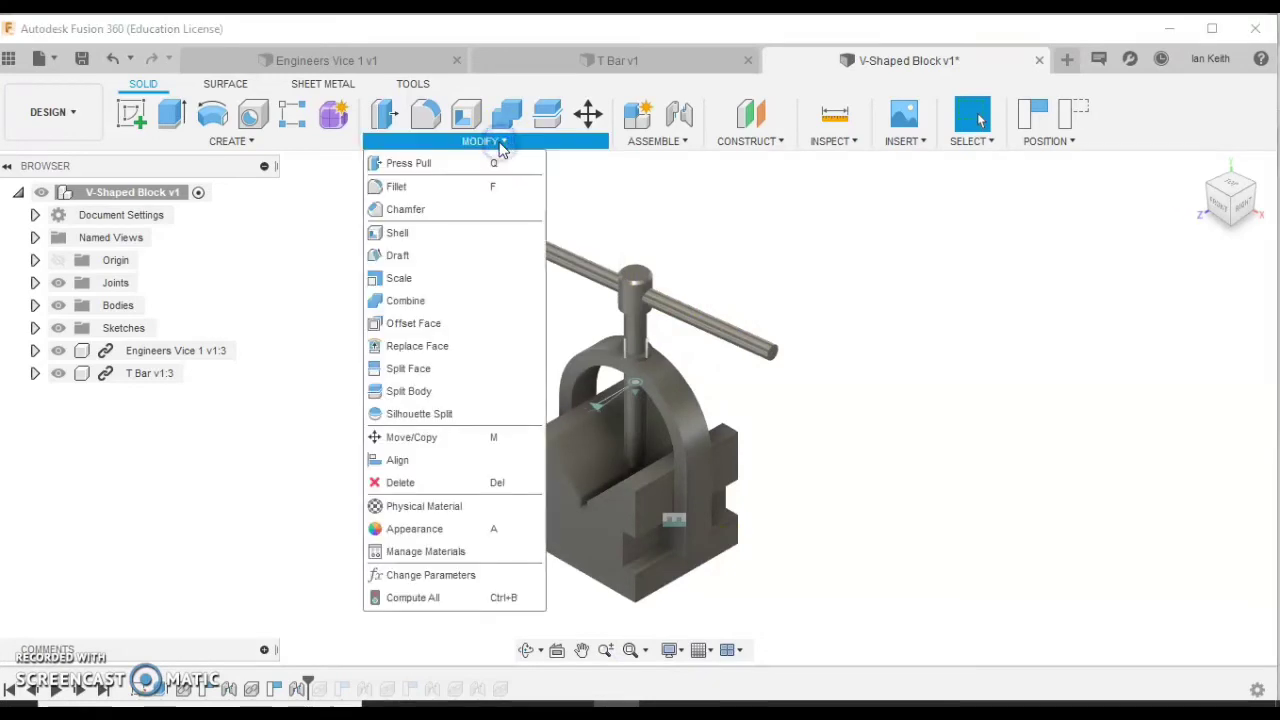
left_click(432, 535)
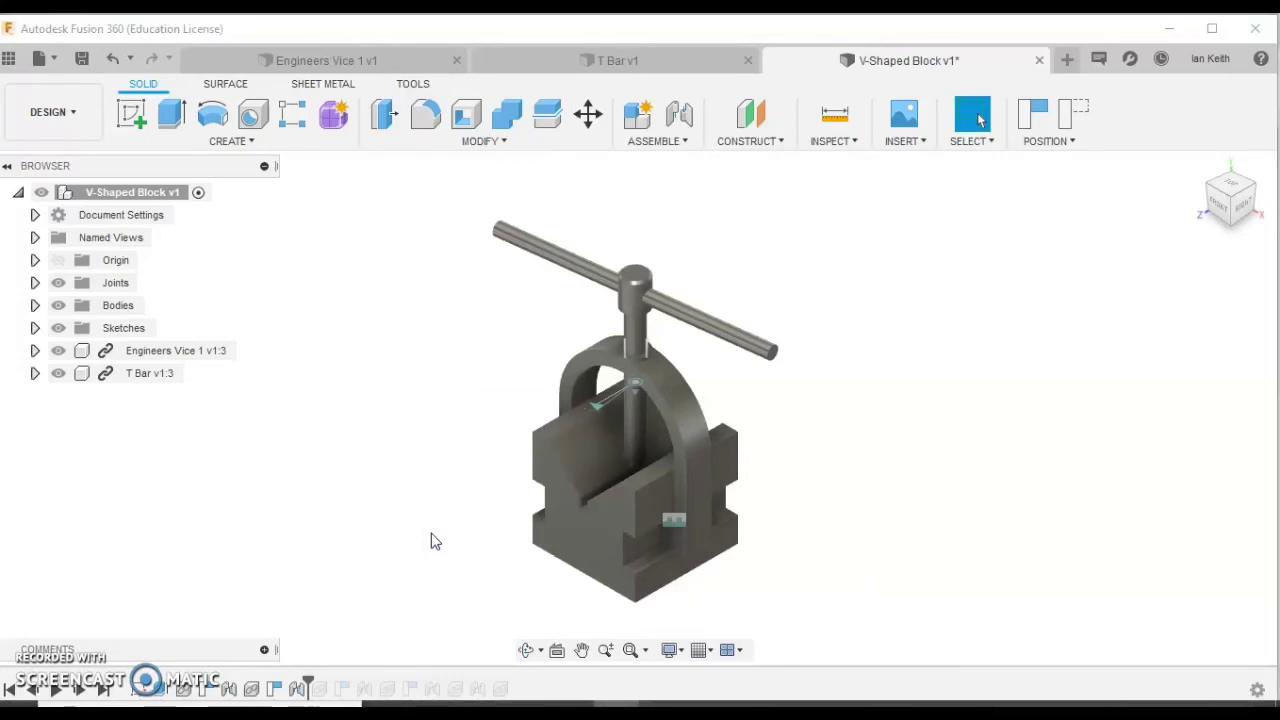
left_click(793, 482)
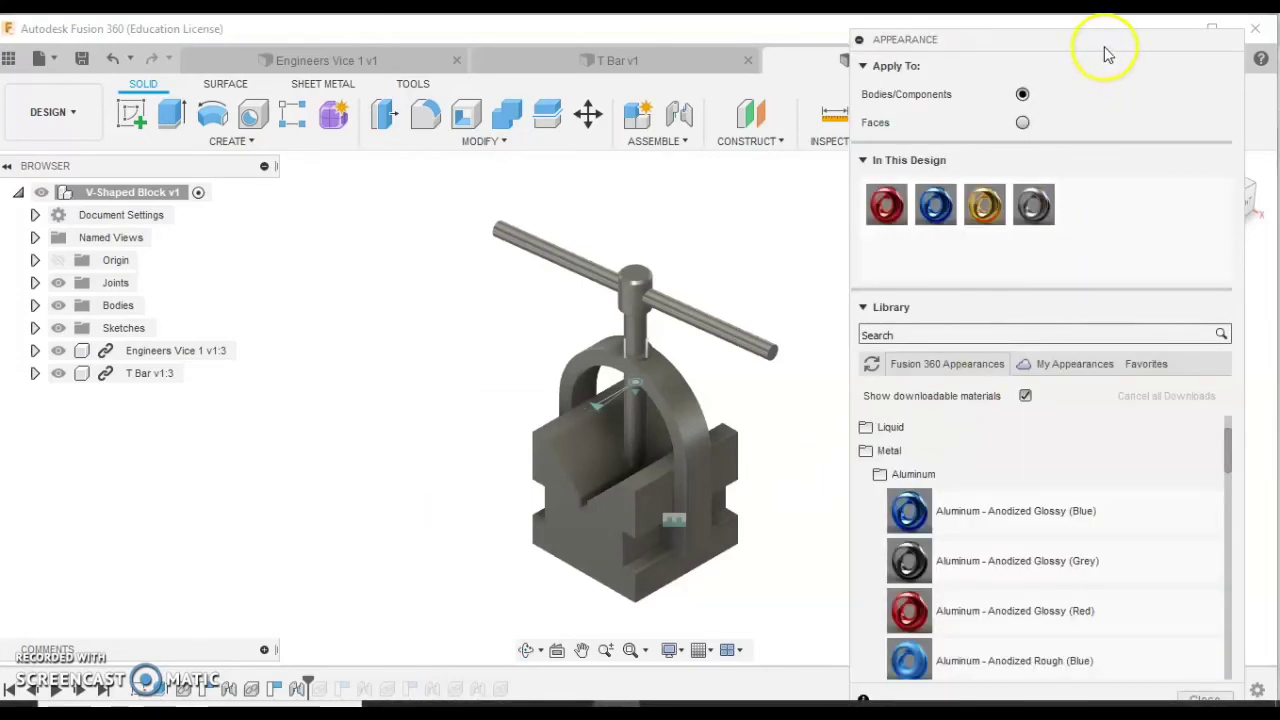
left_click_drag(1105, 47, 1114, 42)
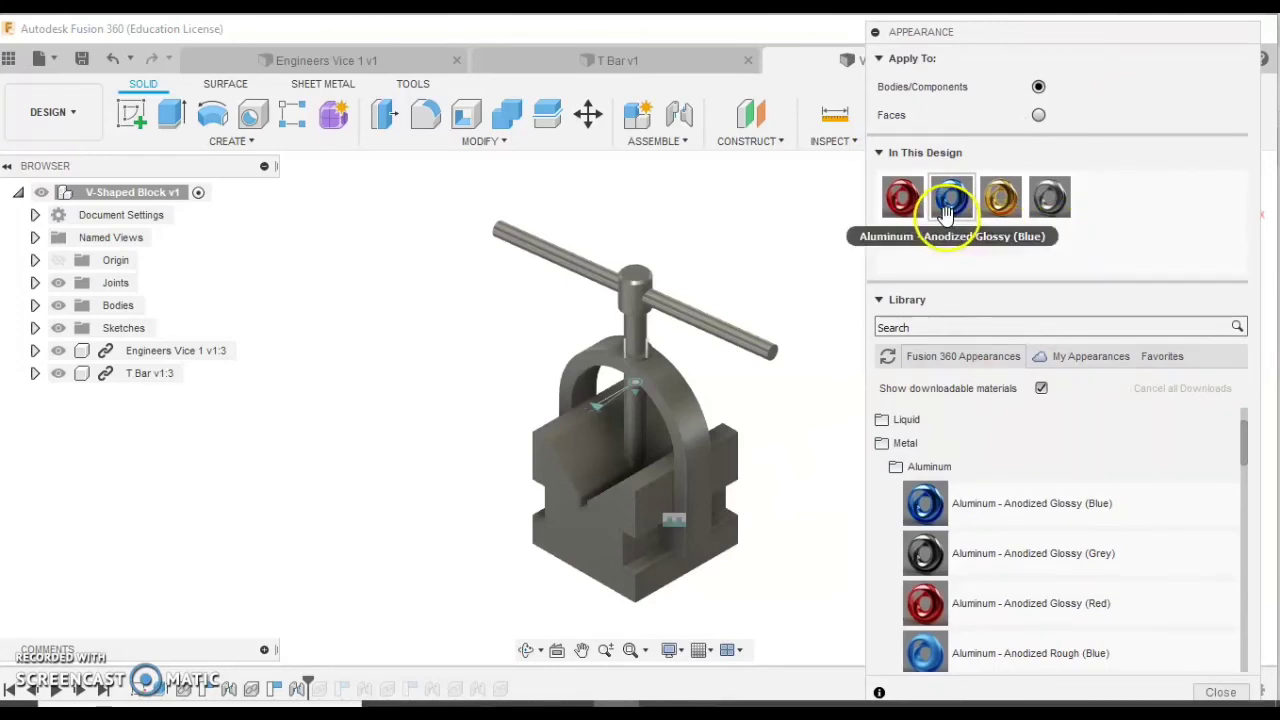
left_click(925, 327)
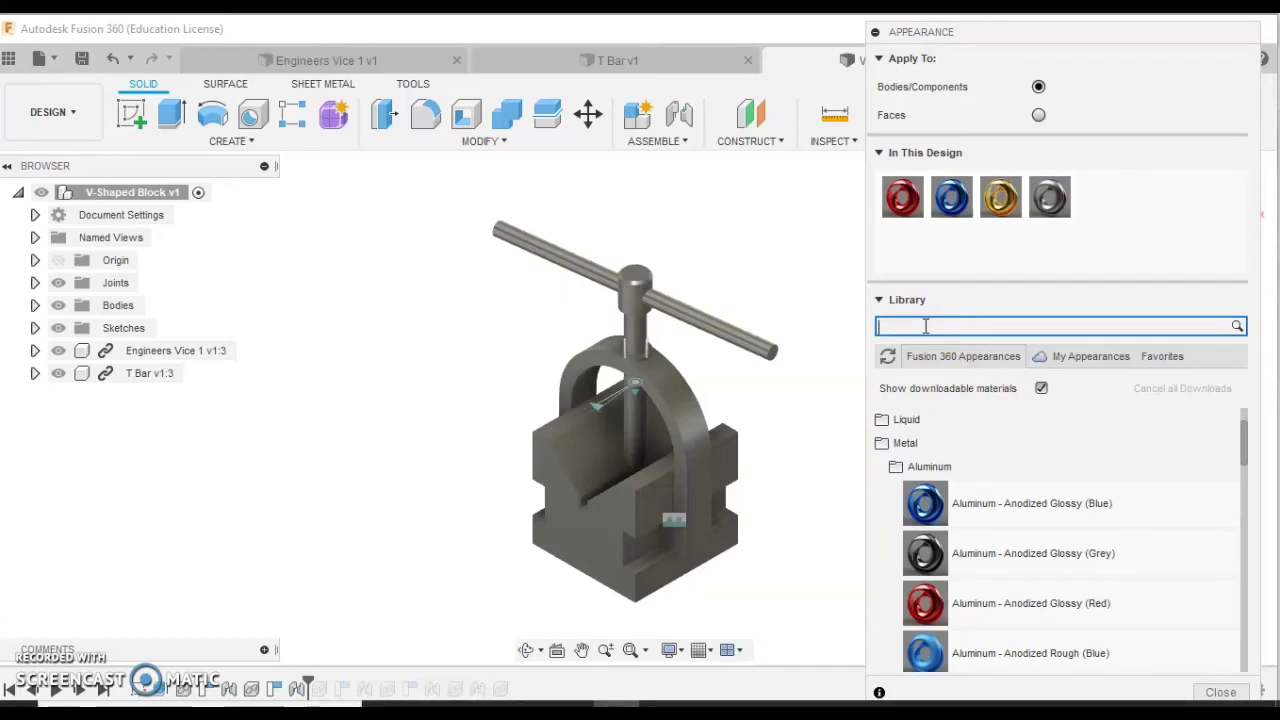
type("gre")
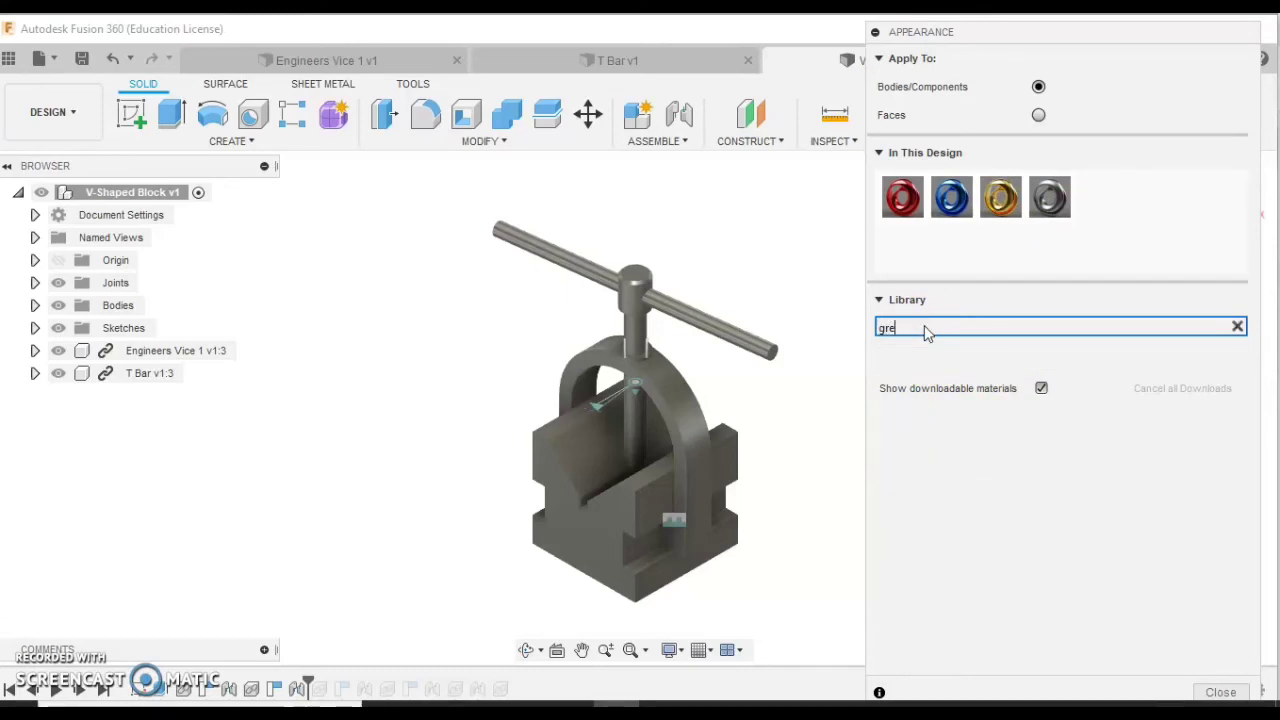
type("en")
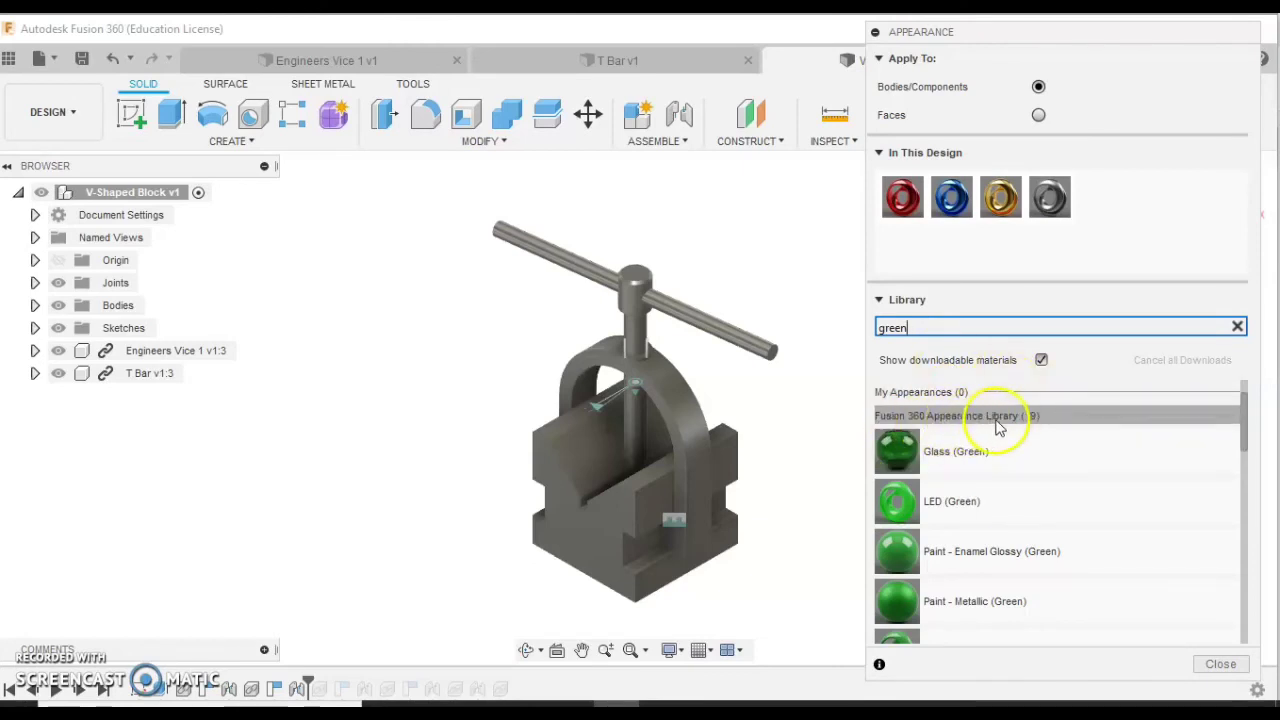
scroll(985, 463, "down", 5)
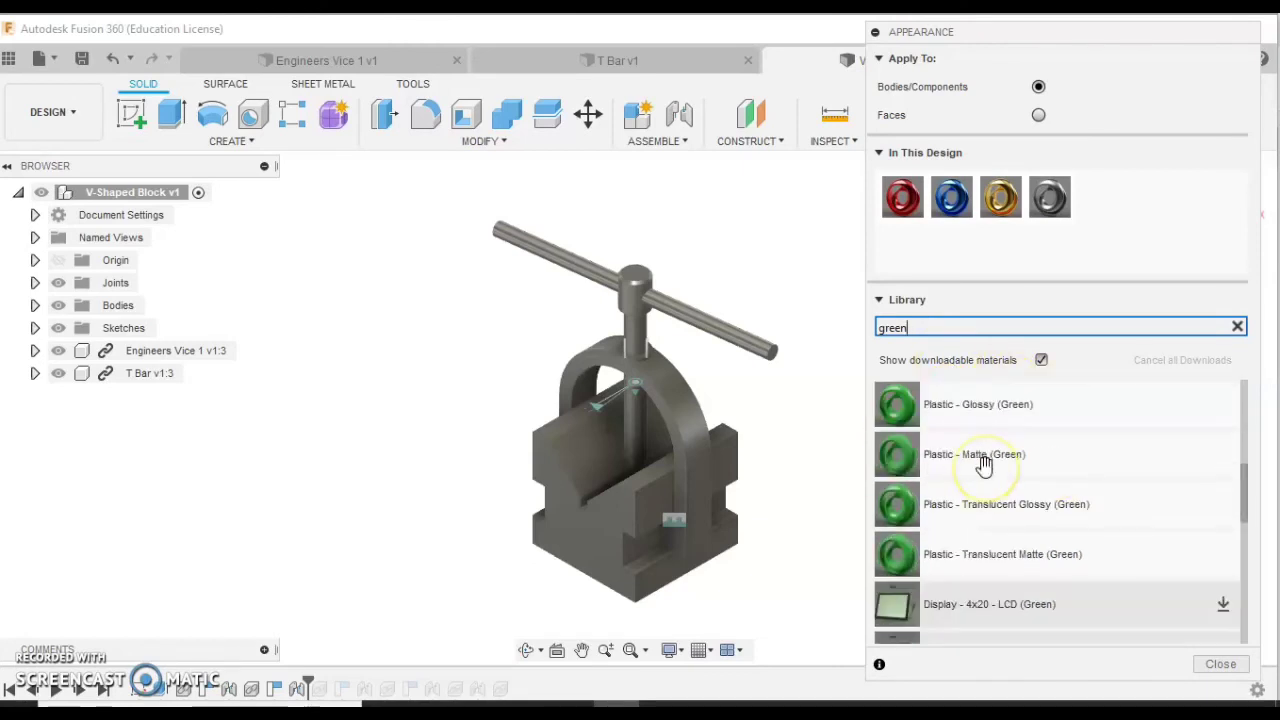
scroll(983, 463, "up", 3)
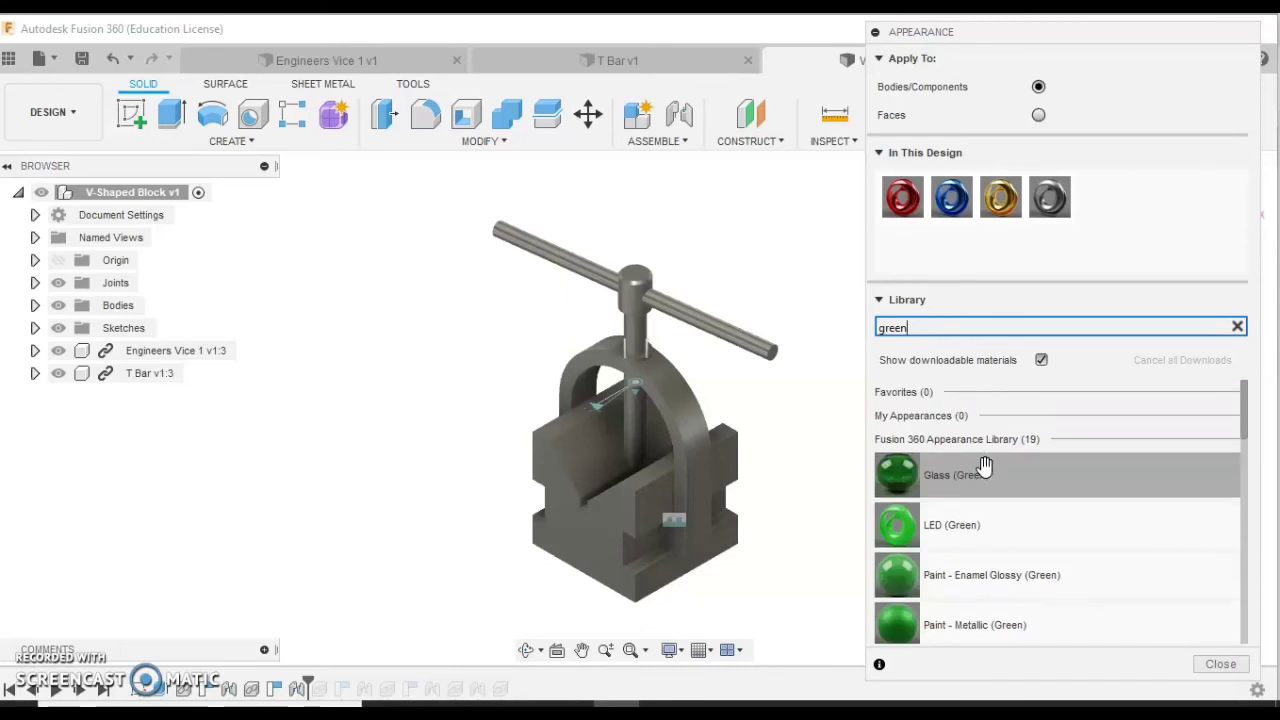
mouse_move(980, 632)
left_mouse_down()
mouse_move(1063, 608)
mouse_move(1103, 187)
left_mouse_up()
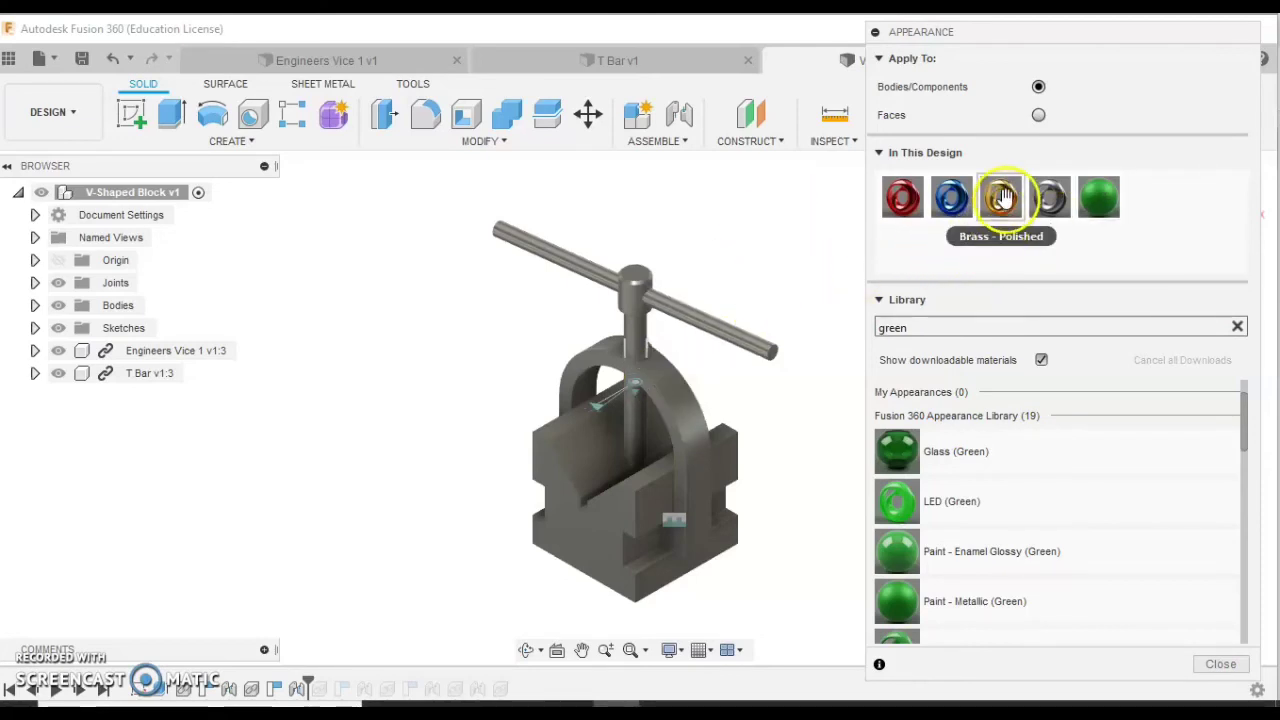
Apply Brass - Polished to the T bar, the blue appearance to the frame and Aluminum - Anodized Glossy (Red) to the V-shaped block.
left_click_drag(1003, 198, 658, 305)
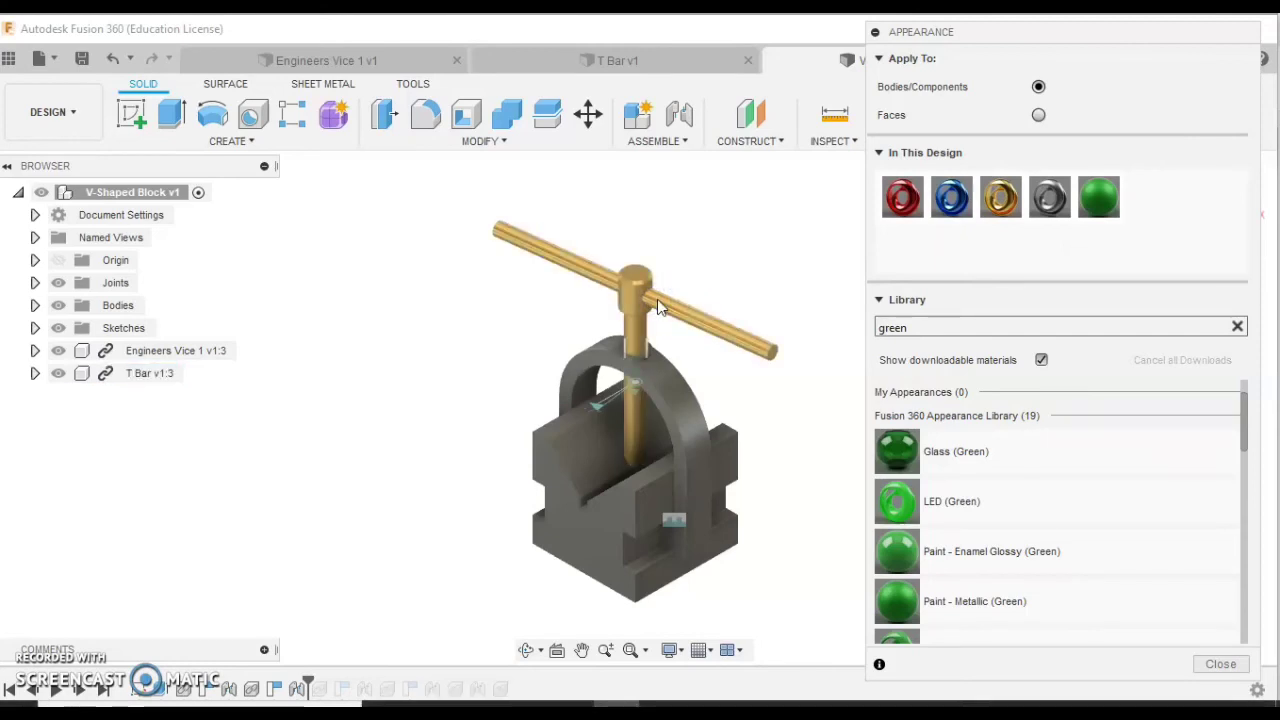
left_click_drag(953, 198, 671, 396)
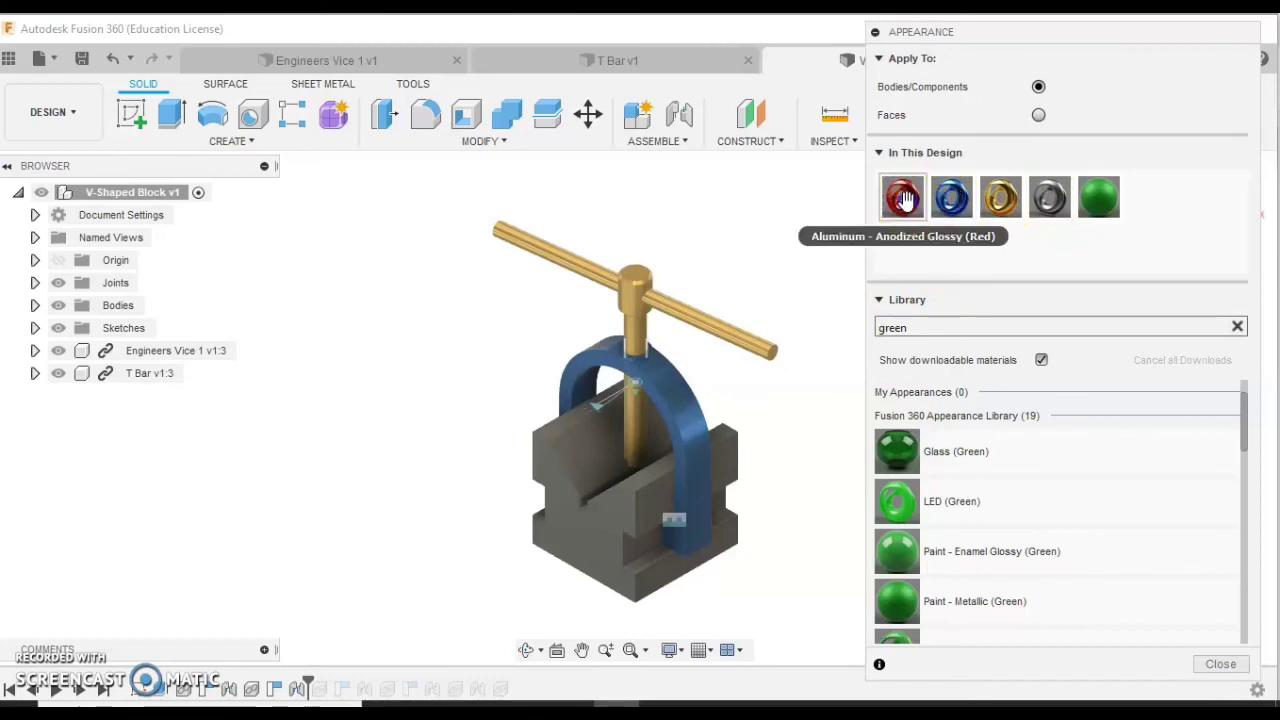
left_click_drag(903, 198, 642, 514)
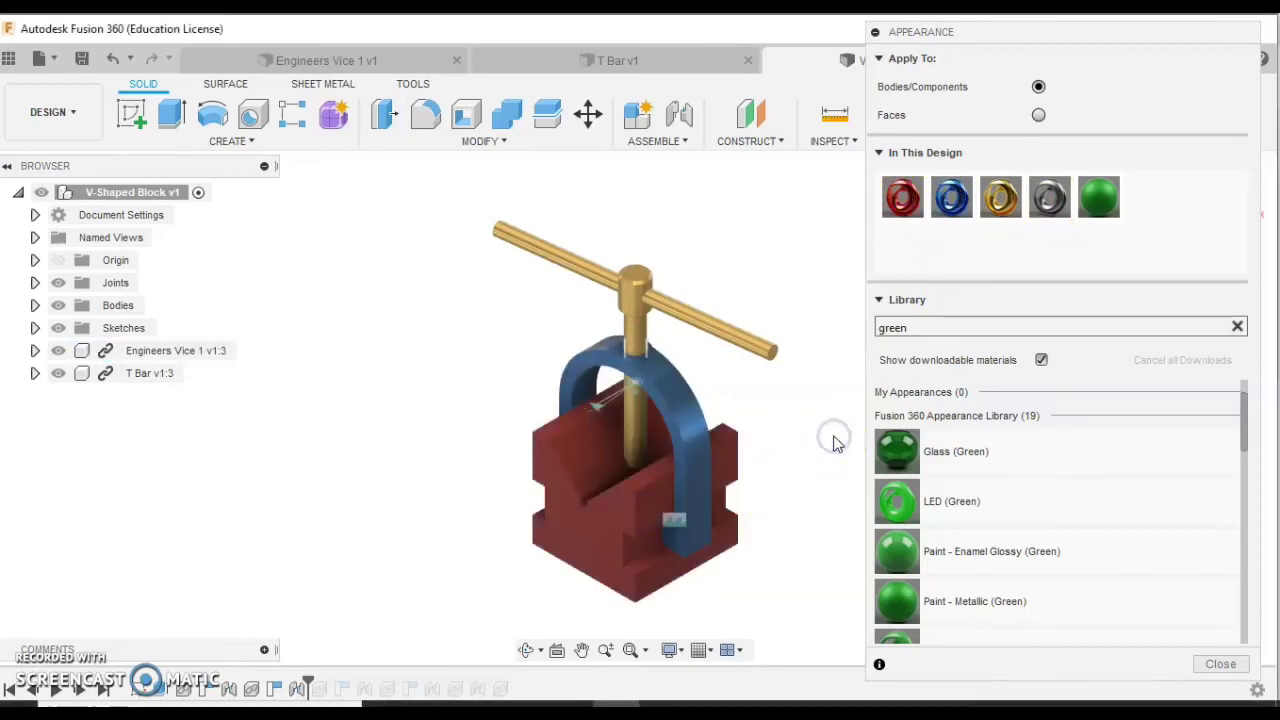
left_click(1222, 664)
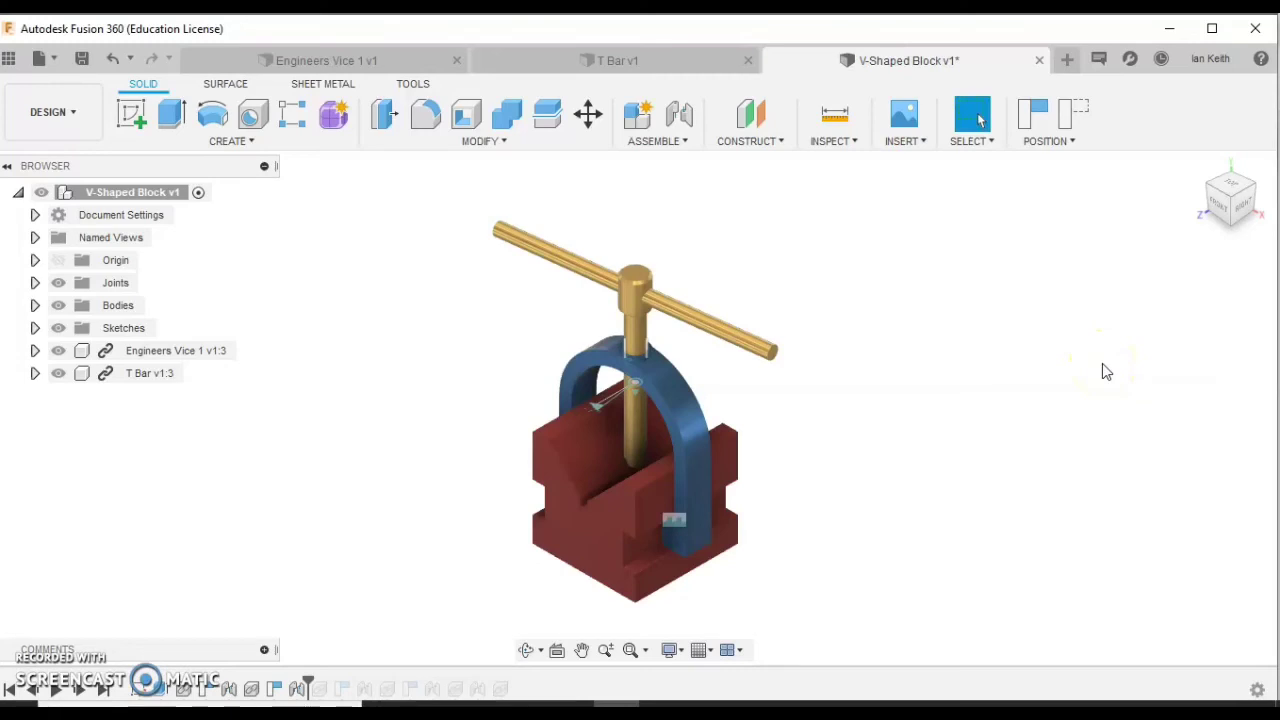
Save the design with the version description User Saved and switch to the Render workspace.
left_click(73, 62)
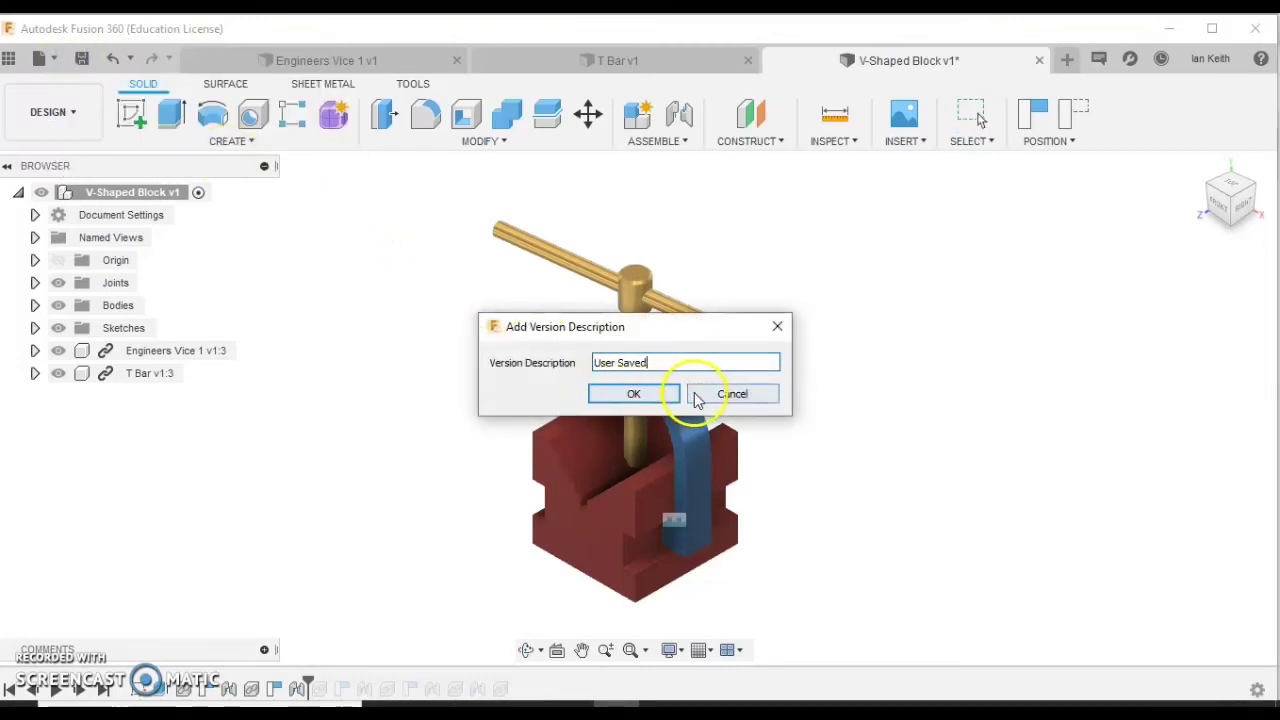
left_click(628, 393)
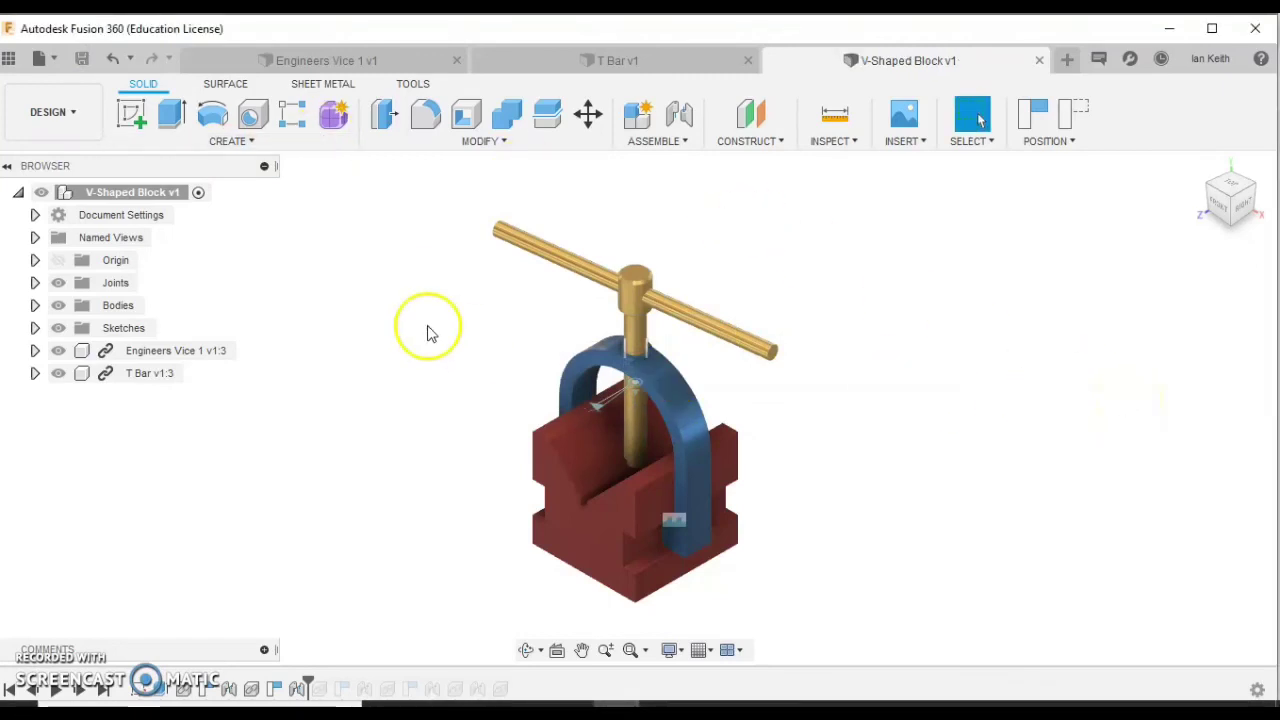
left_click(63, 115)
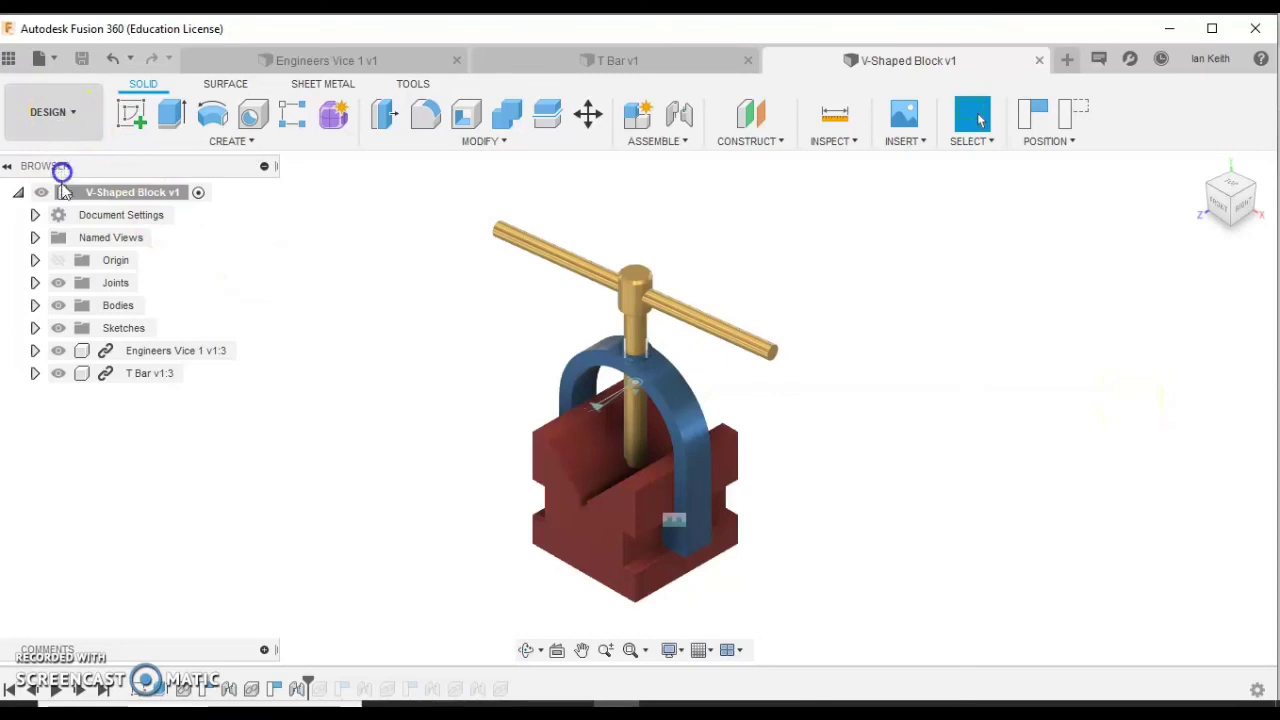
left_click(60, 230)
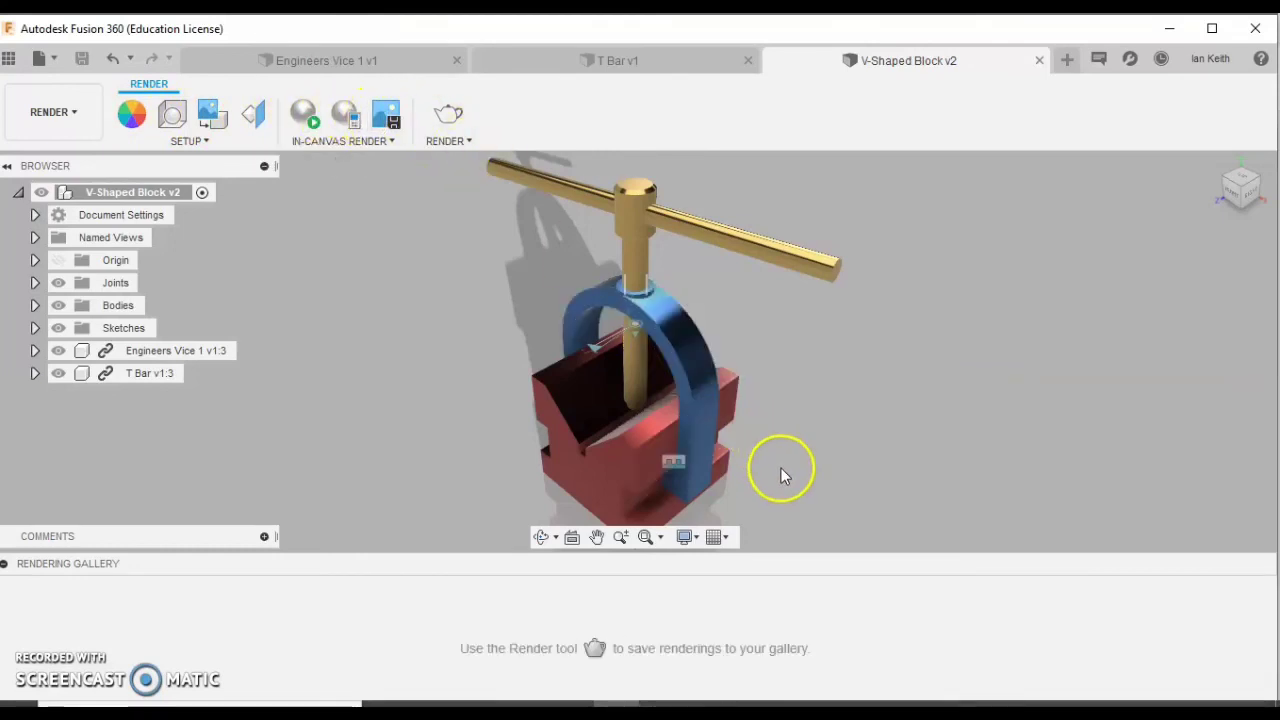
Capture an image of the whole vice from a lower angle at Current Document Window Size, with transparent background and anti-aliasing enabled.
middle_click_drag(801, 477, 802, 450, "shift")
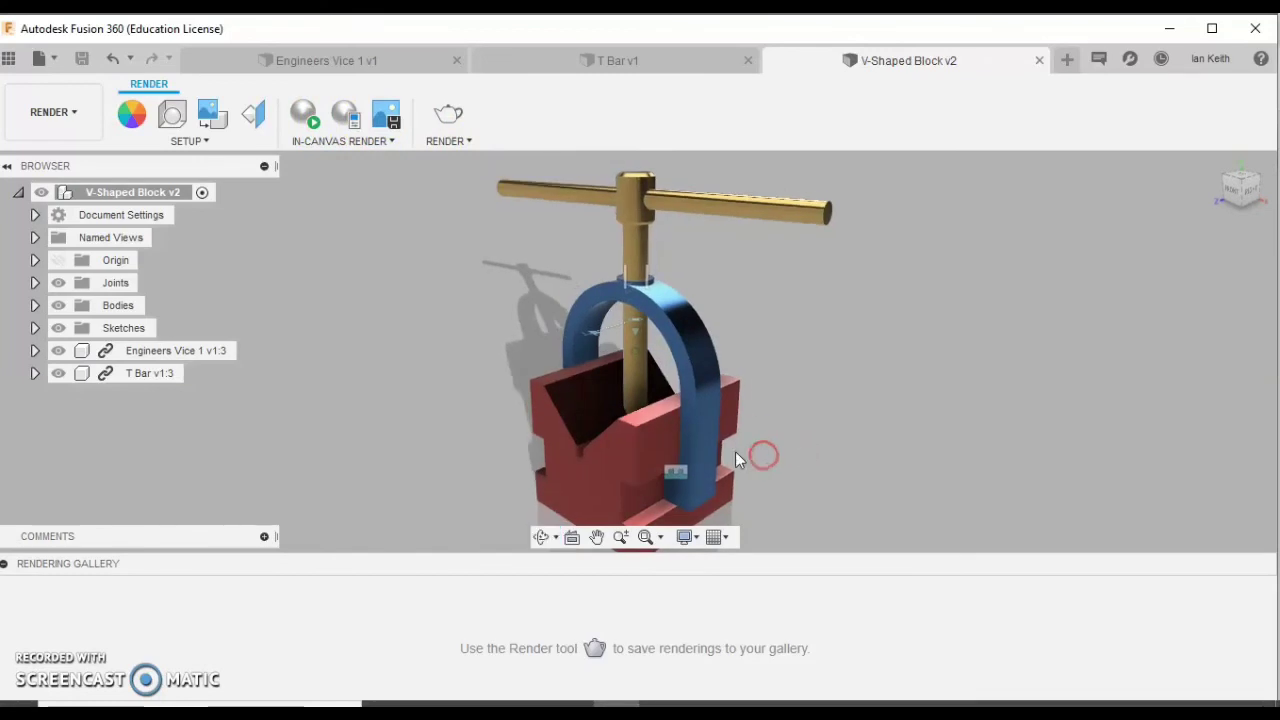
scroll(737, 458, "down", 1)
mouse_move(723, 467)
middle_mouse_down()
mouse_move(725, 441)
mouse_move(729, 455)
middle_mouse_up()
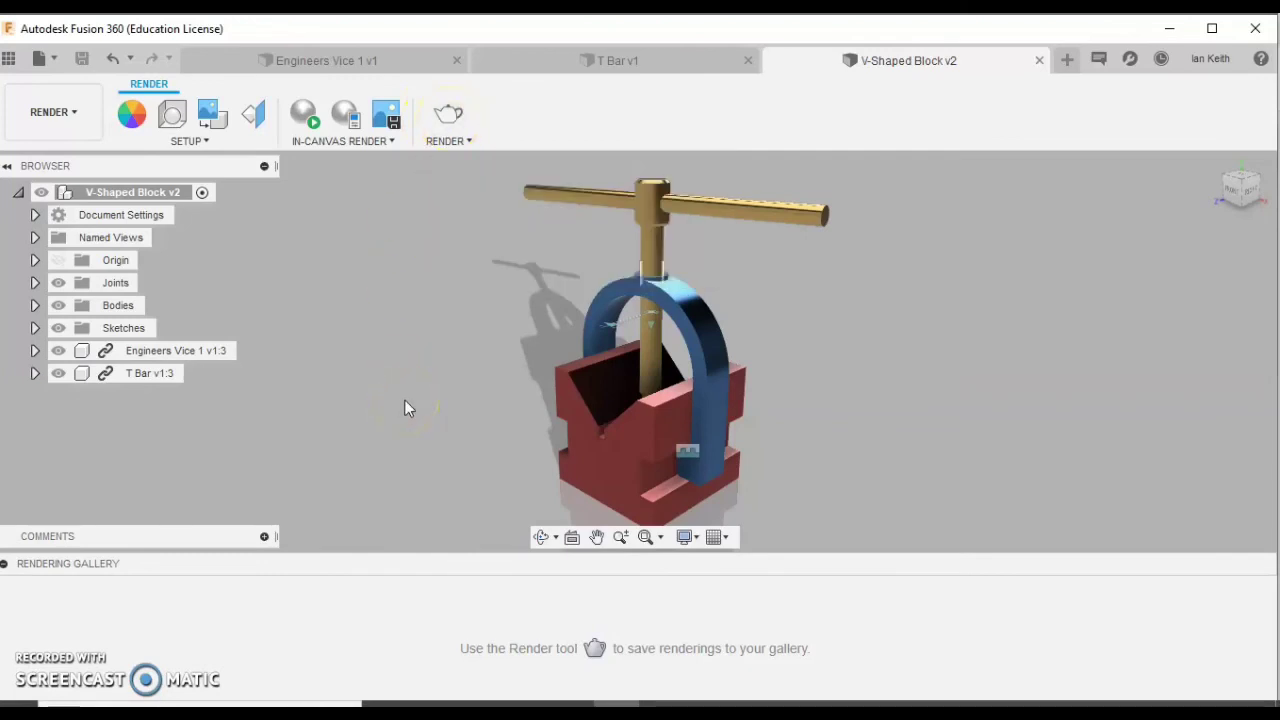
left_click(395, 118)
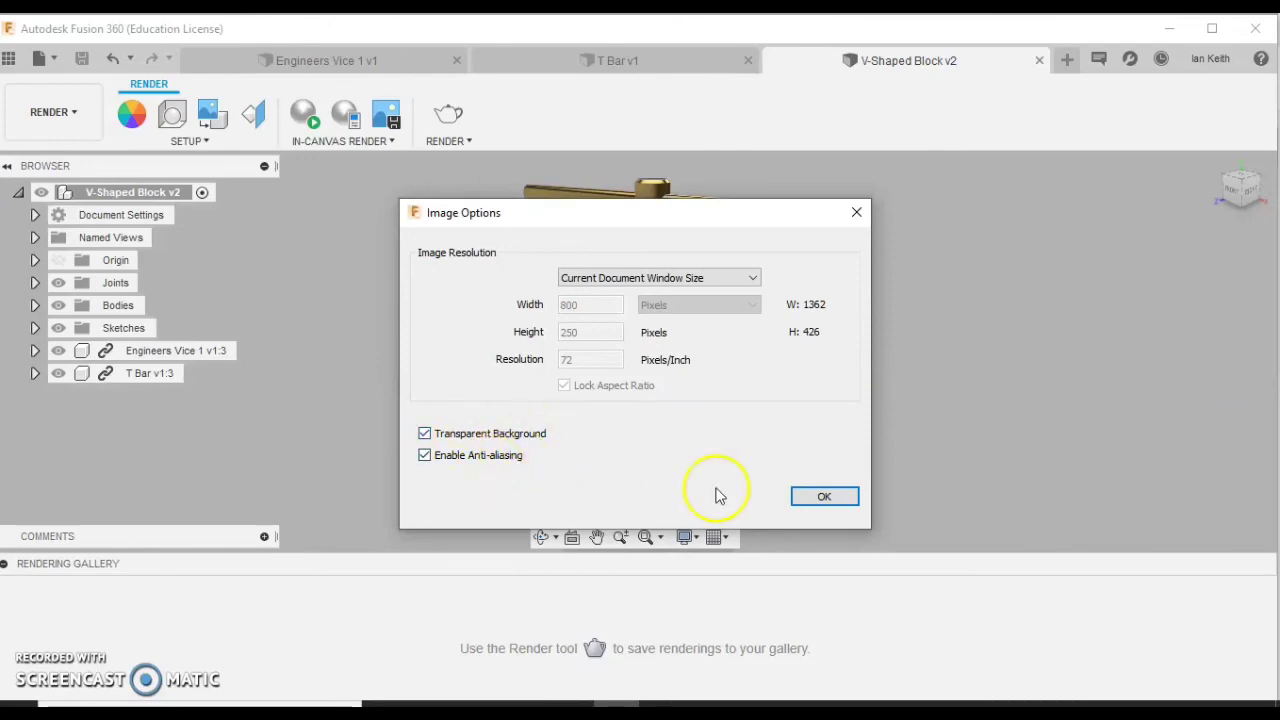
left_click(824, 498)
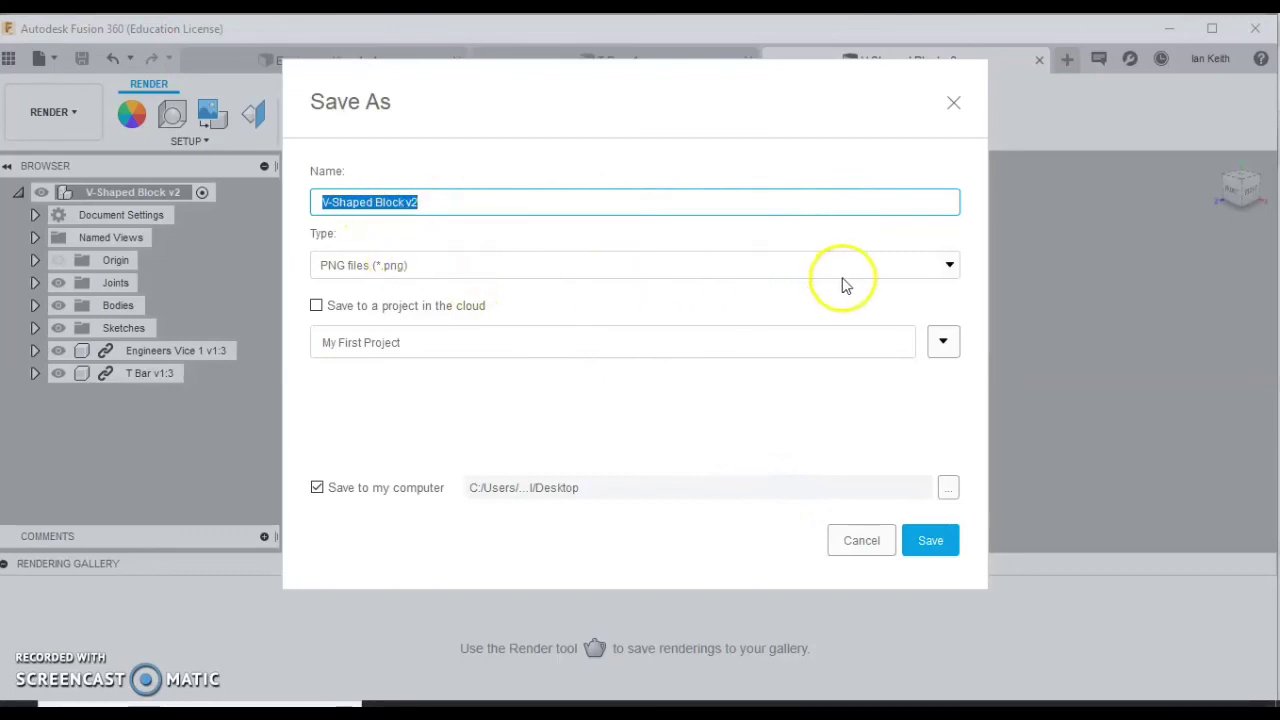
Save the captured image to the computer's Desktop as a TIFF file named V-Shaped Block v2.
left_click(948, 266)
left_click(507, 333)
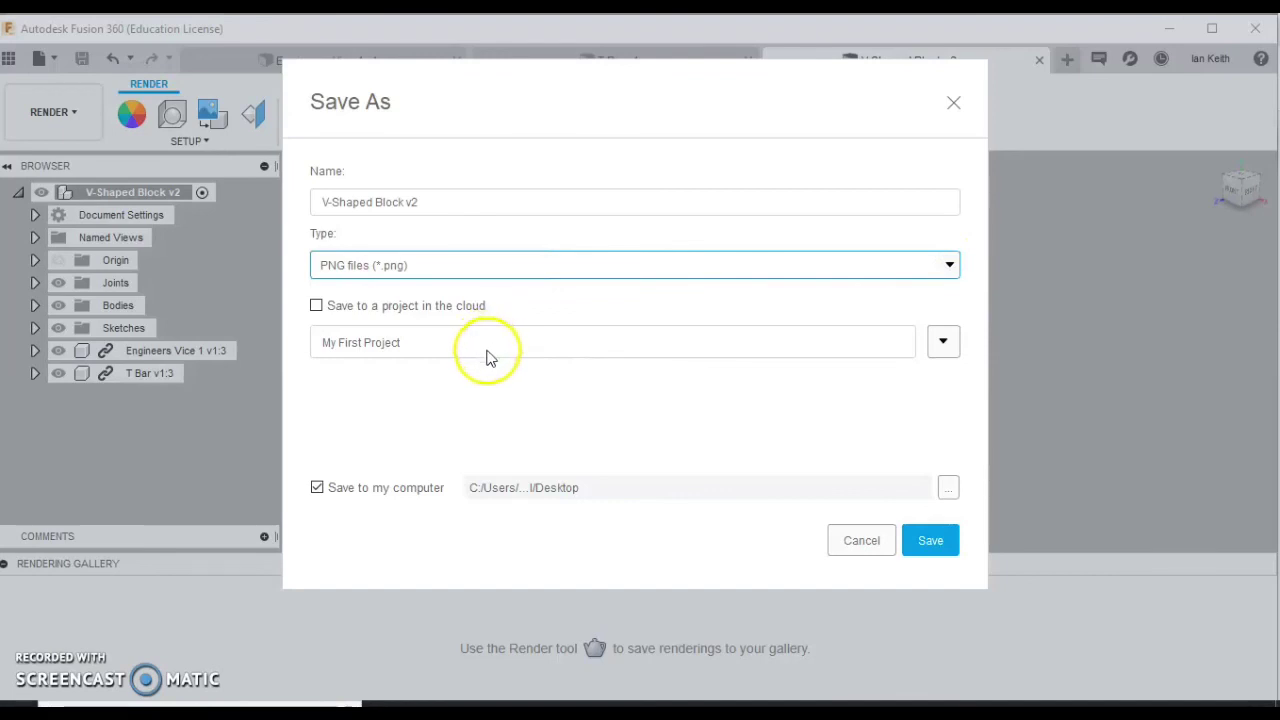
left_click(953, 267)
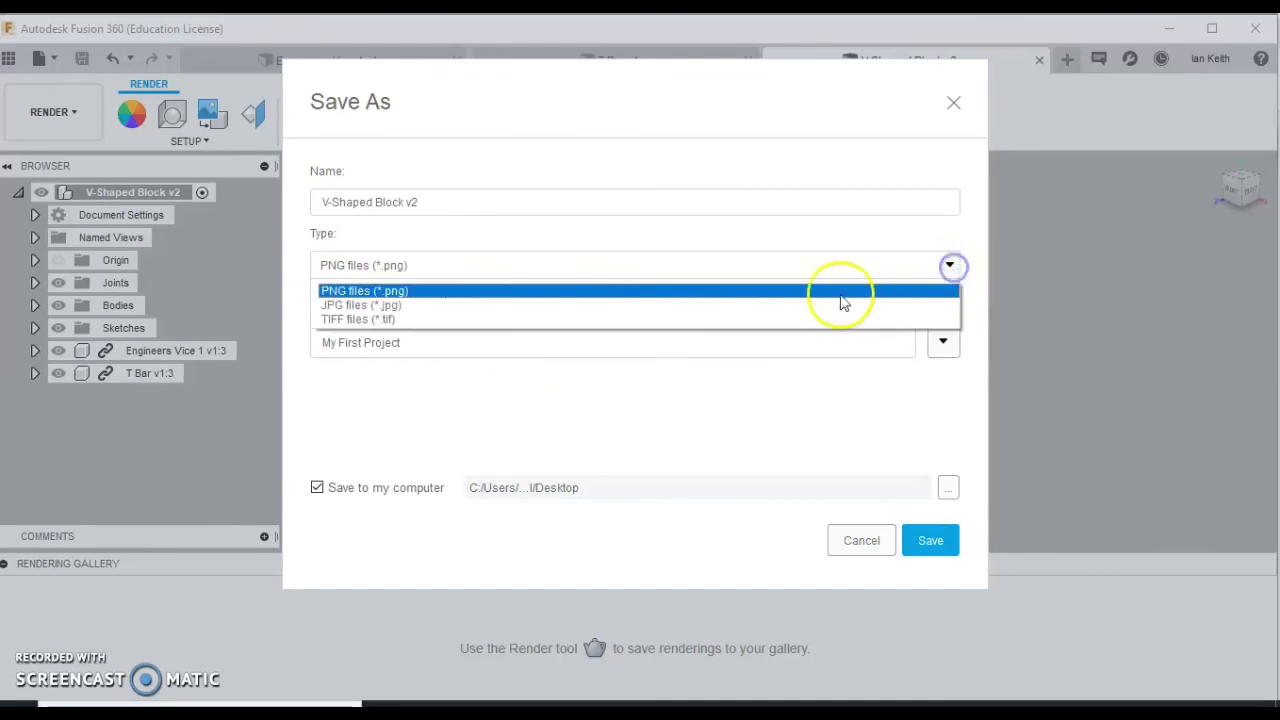
left_click(357, 320)
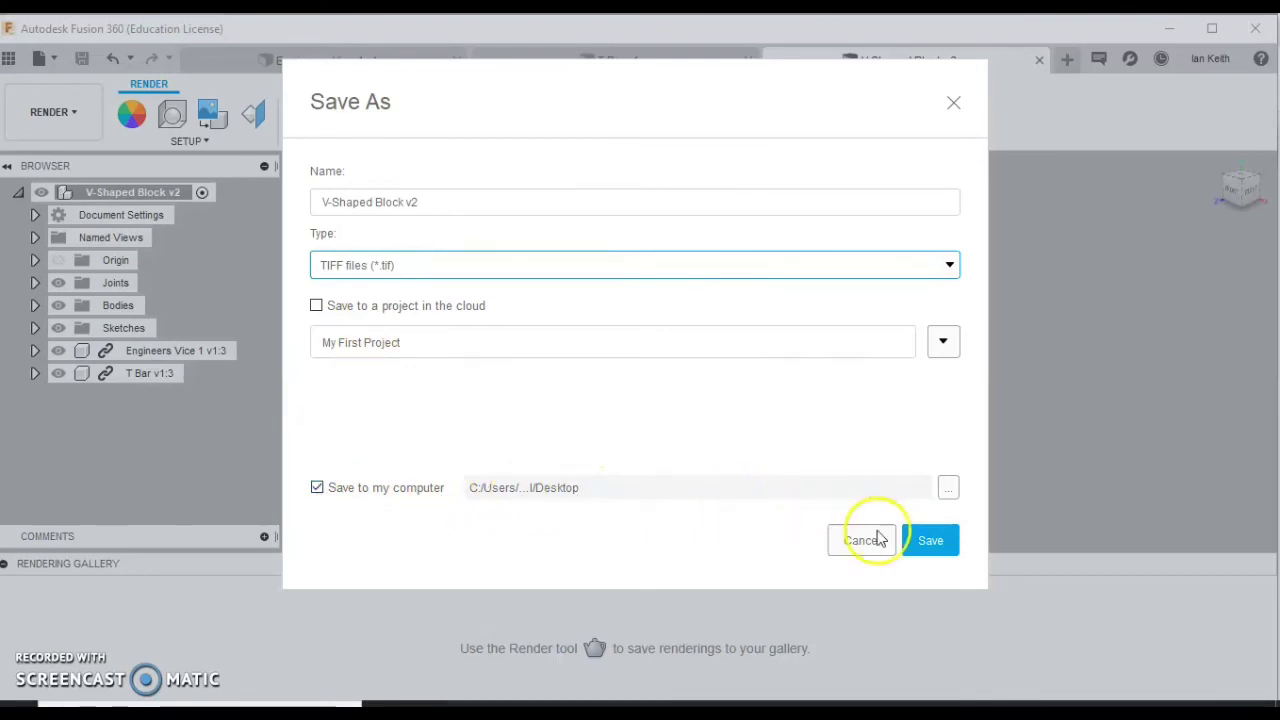
left_click(932, 540)
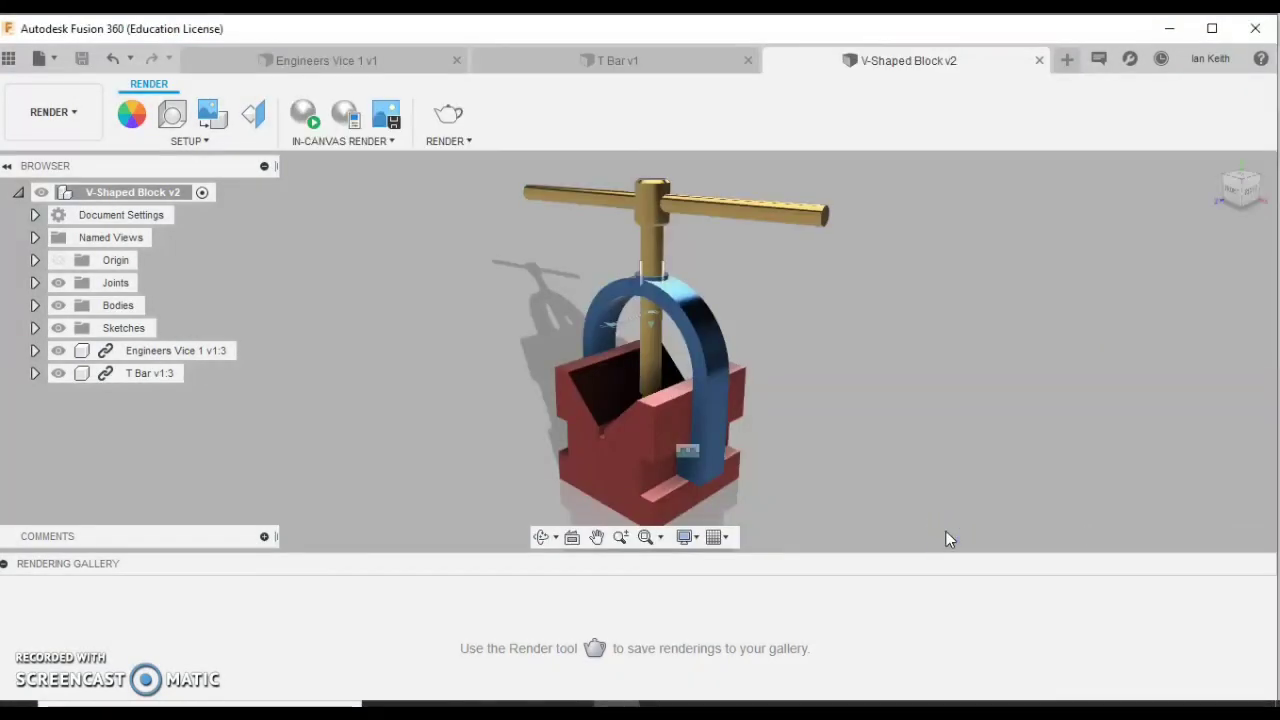